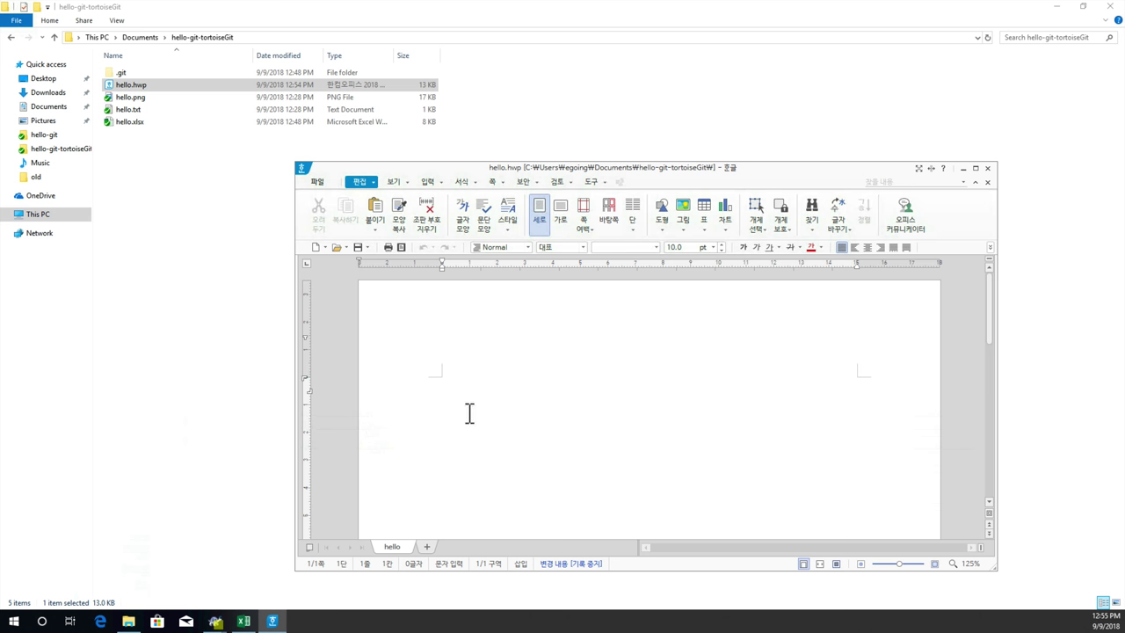
# Paste the browser's paragraph starting "Lorem Ipsum is simply dummy text" into the empty hello.hwp document and save it.
pyautogui.click(100, 620)
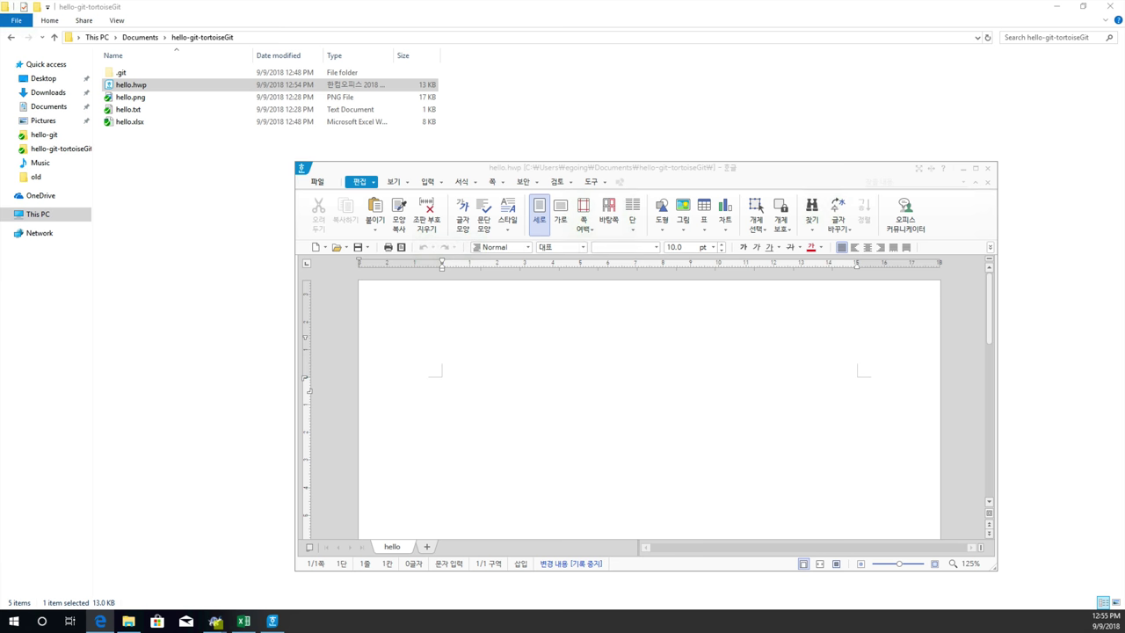
pyautogui.click(778, 347)
pyautogui.write("Lorem Ipsum is simply dummy text of the printing and typesetting industry. Lorem Ipsum has been the industry's standard dummy text ever since the 1500s, when an unknown printer took a galley of type and scrambled it to make a type specimen book. It has survived not only five centuries, but also the leap into electronic typesetting, remaining essentially unchanged. It was popularised in the 1960s with the release of Letraset sheets containing Lorem Ipsum passages, and more recently with desktop publishing software like Aldus PageMaker including versions of Lorem Ipsum")
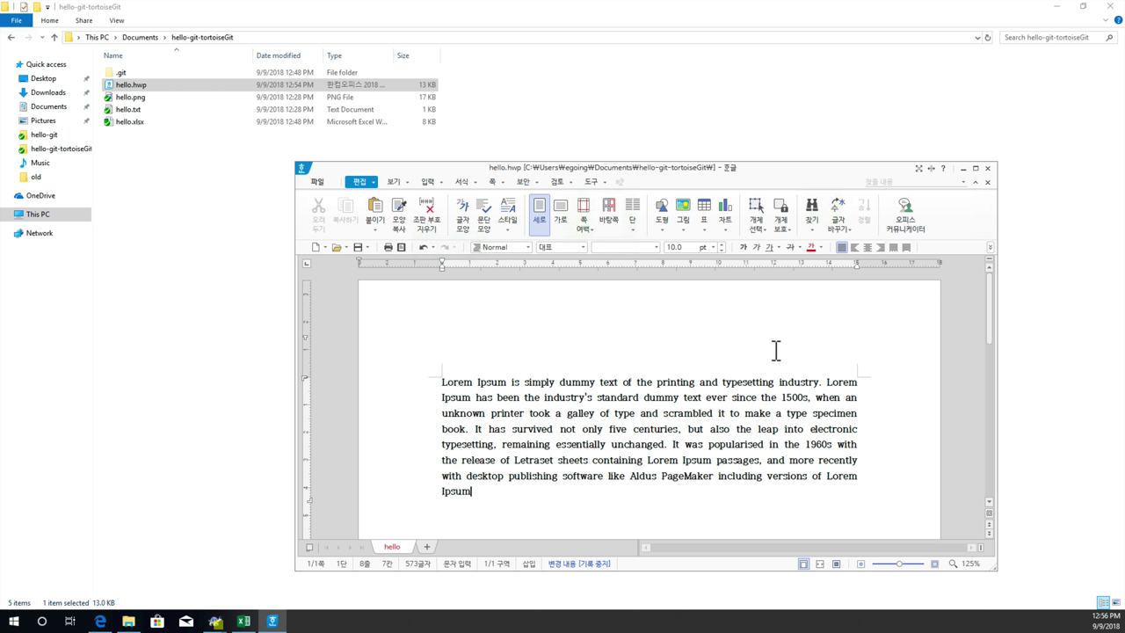
pyautogui.hotkey('ctrl', 's')
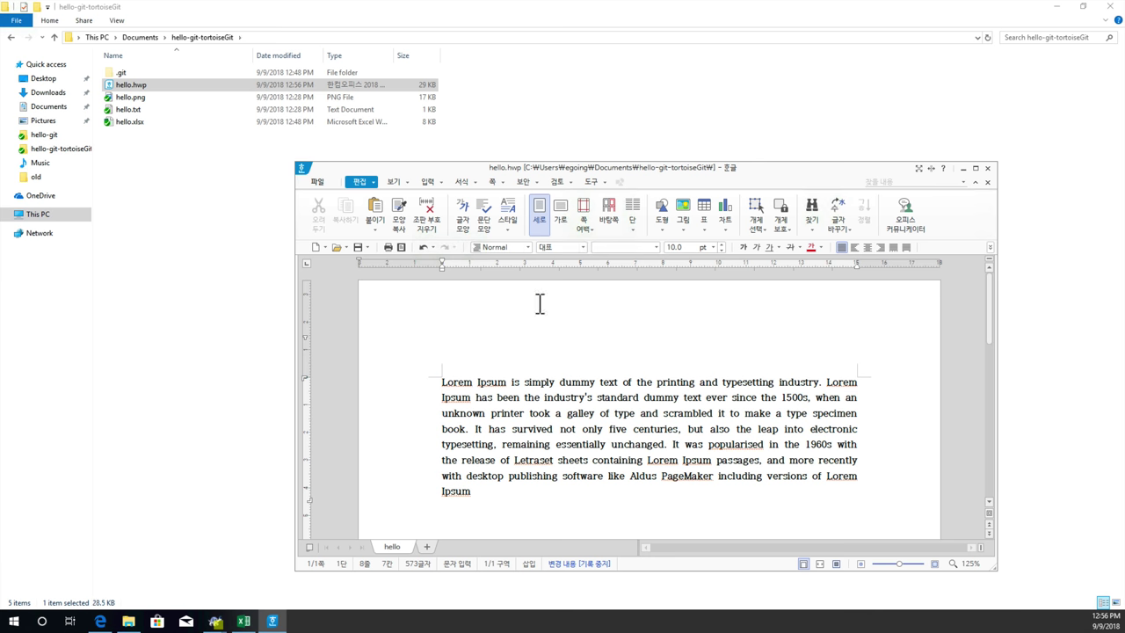
# Commit the unversioned hello.hwp to the master branch with the message "v6".
pyautogui.rightClick(171, 151)
pyautogui.click(218, 331)
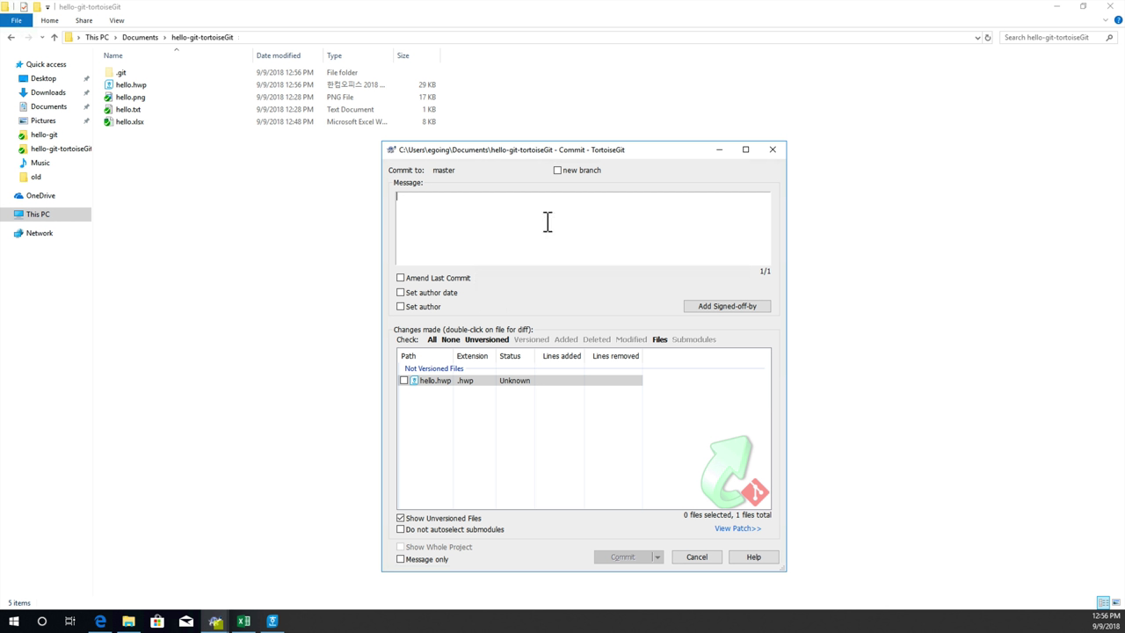
pyautogui.write('v6')
pyautogui.click(403, 380)
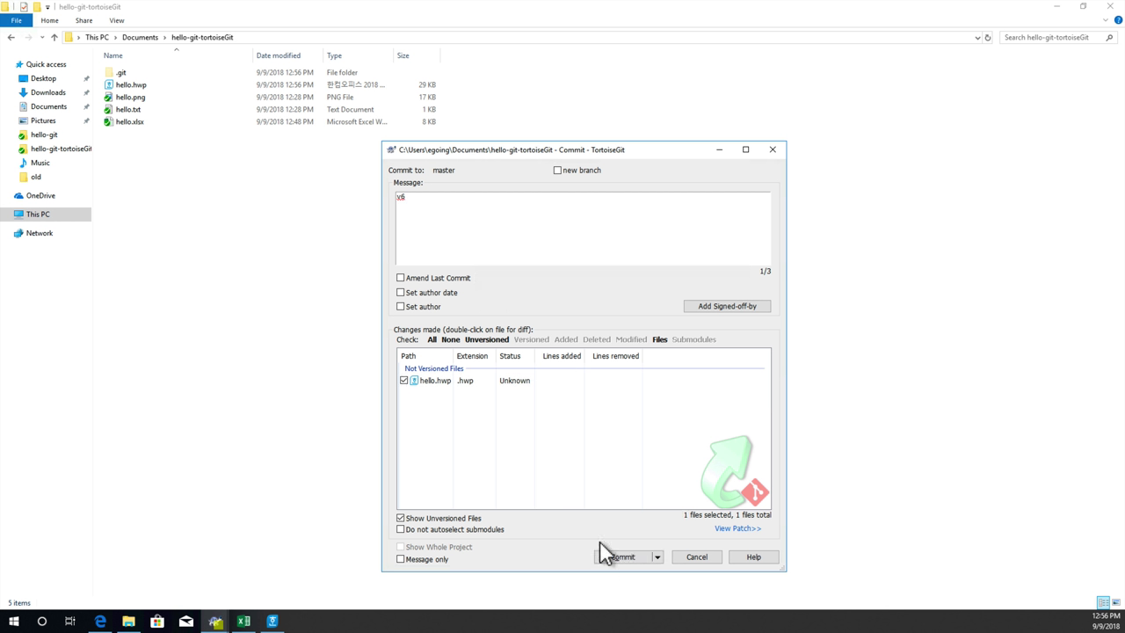
pyautogui.click(631, 557)
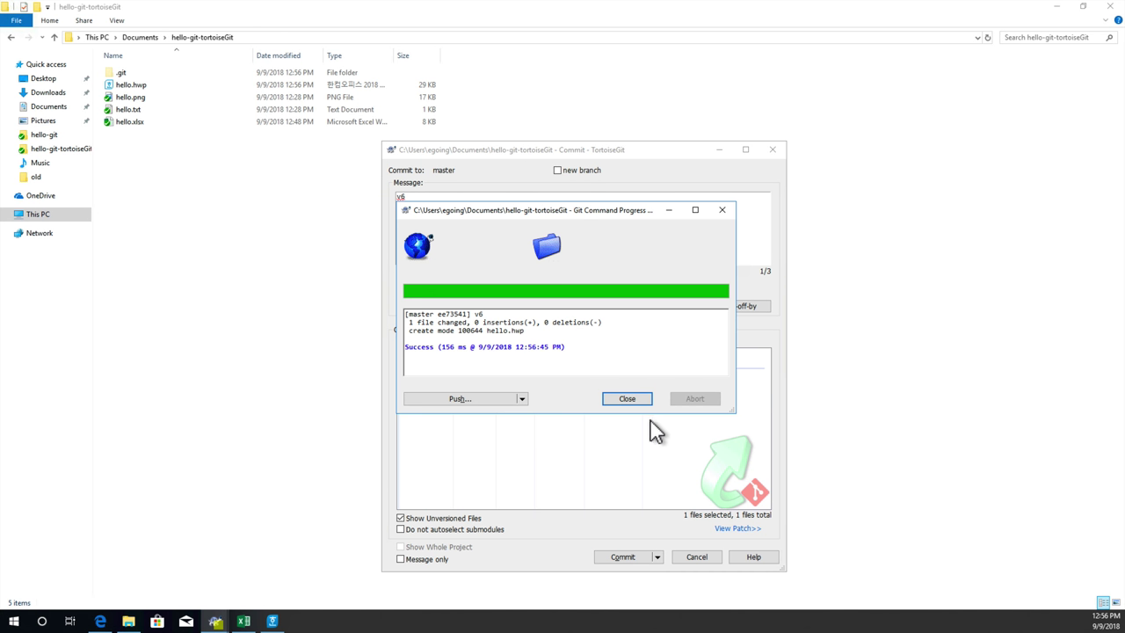
pyautogui.click(640, 400)
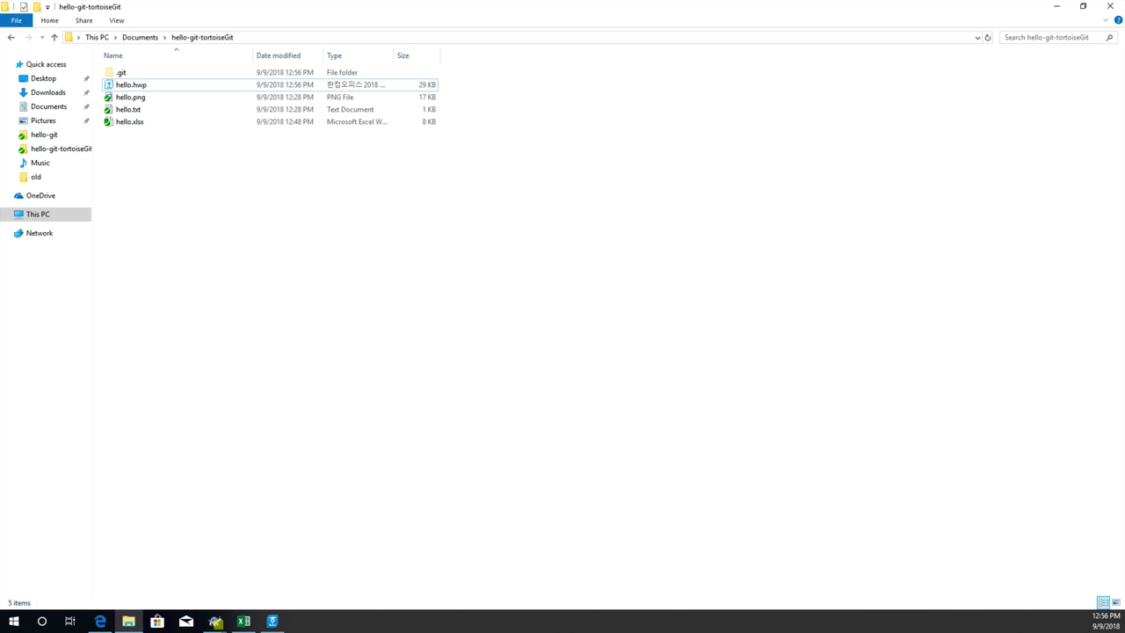
# Paste the "There are many variations of passages" paragraph as plain text below the first in hello.hwp, then save and close the document.
pyautogui.hotkey('alt', 'Tab')
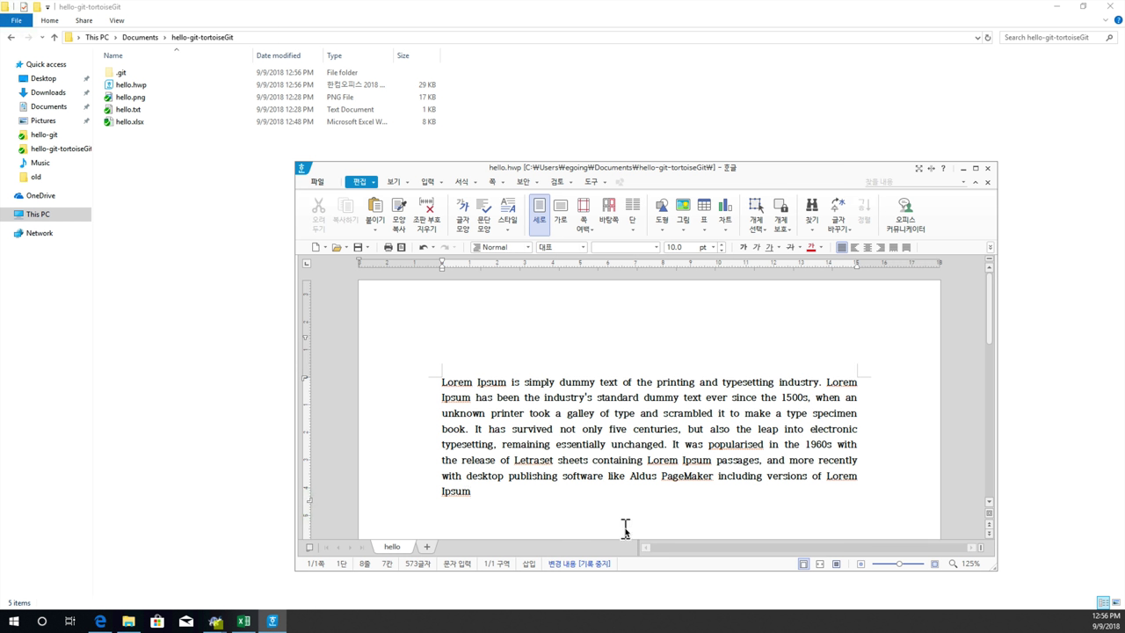
pyautogui.press('Return')
pyautogui.press('Return')
pyautogui.hotkey('ctrl', 'v')
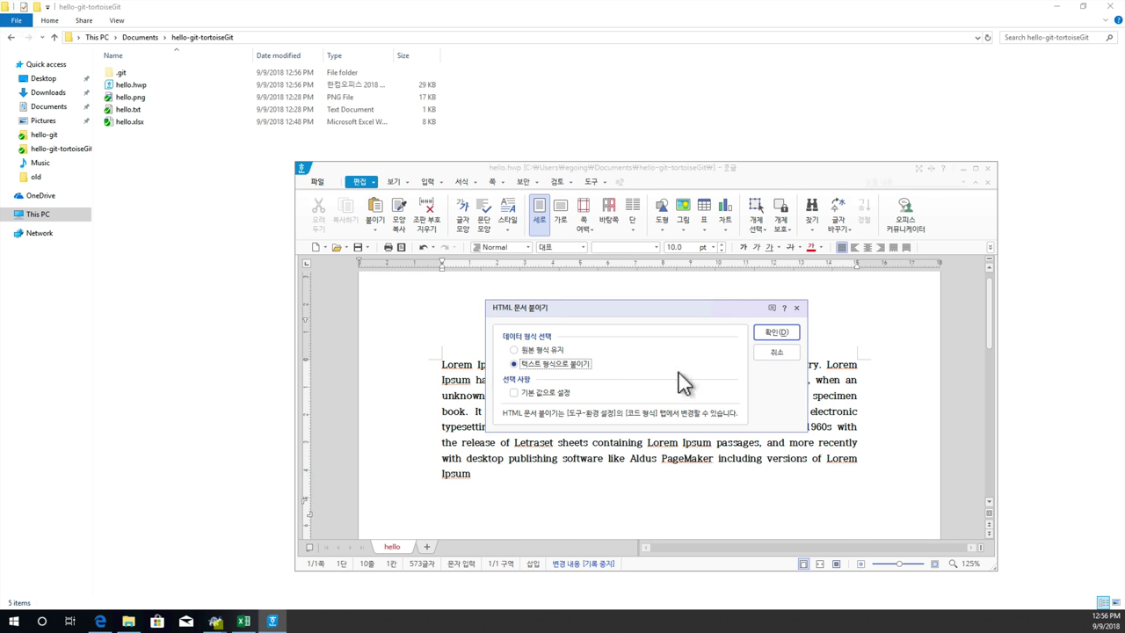
pyautogui.click(777, 332)
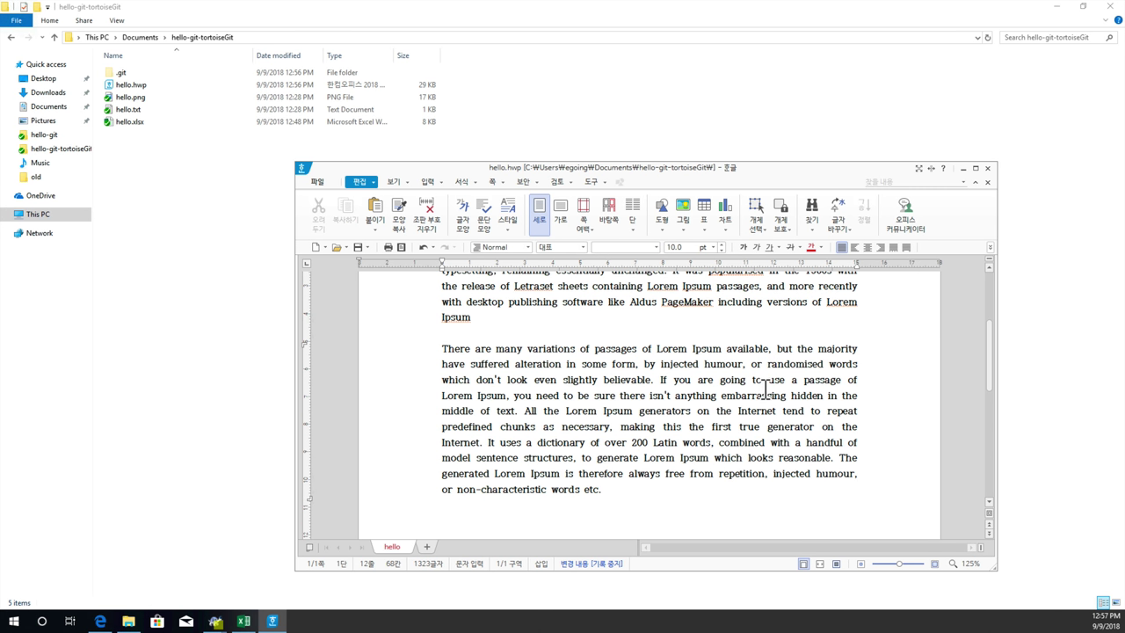
pyautogui.hotkey('ctrl', 's')
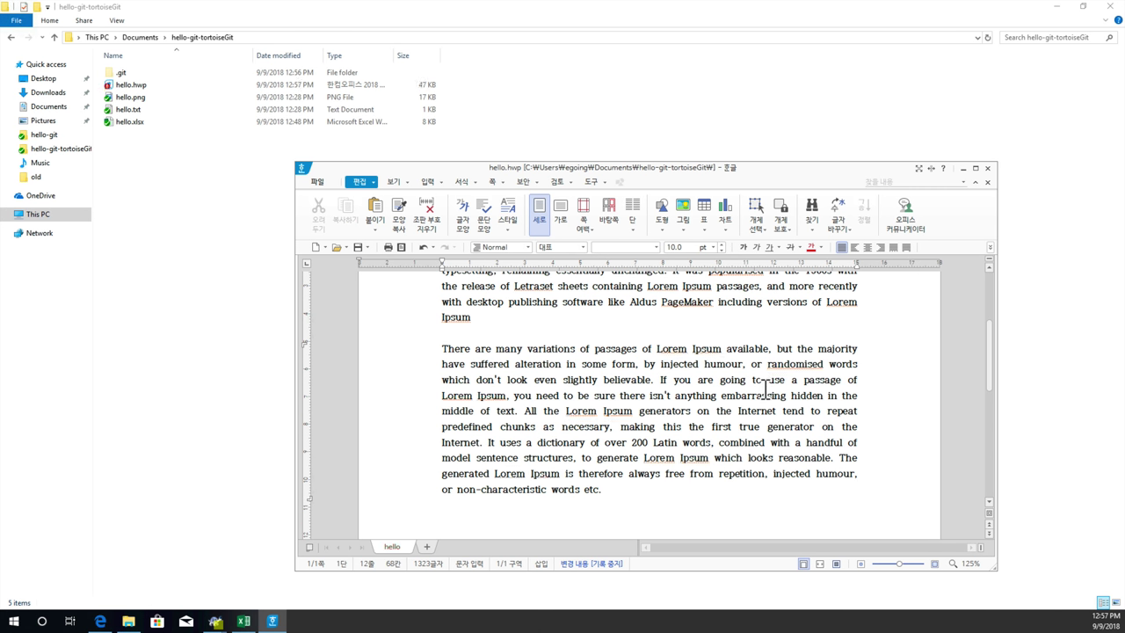
pyautogui.click(988, 168)
# Commit the modified hello.hwp to the master branch with the message "v7".
pyautogui.rightClick(161, 160)
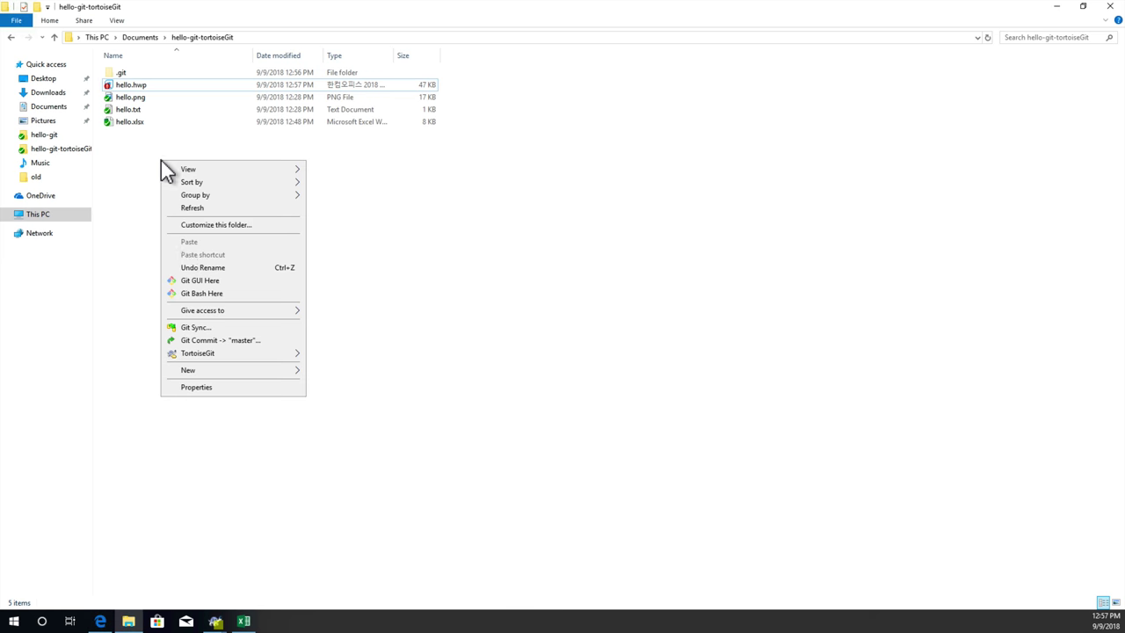
pyautogui.click(234, 340)
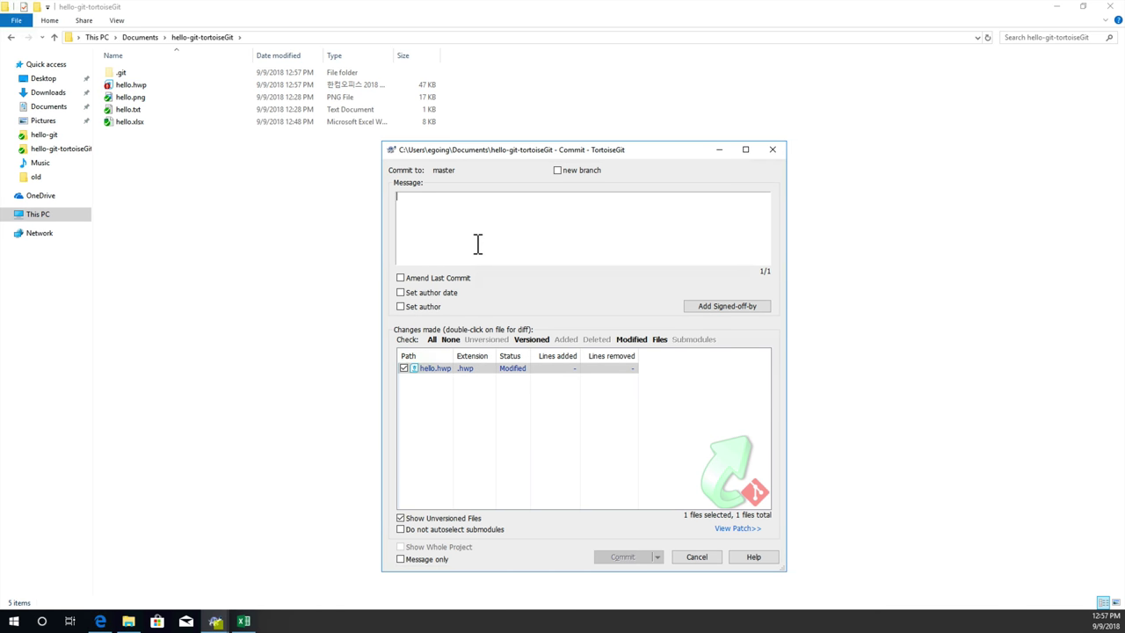
pyautogui.write('v2')
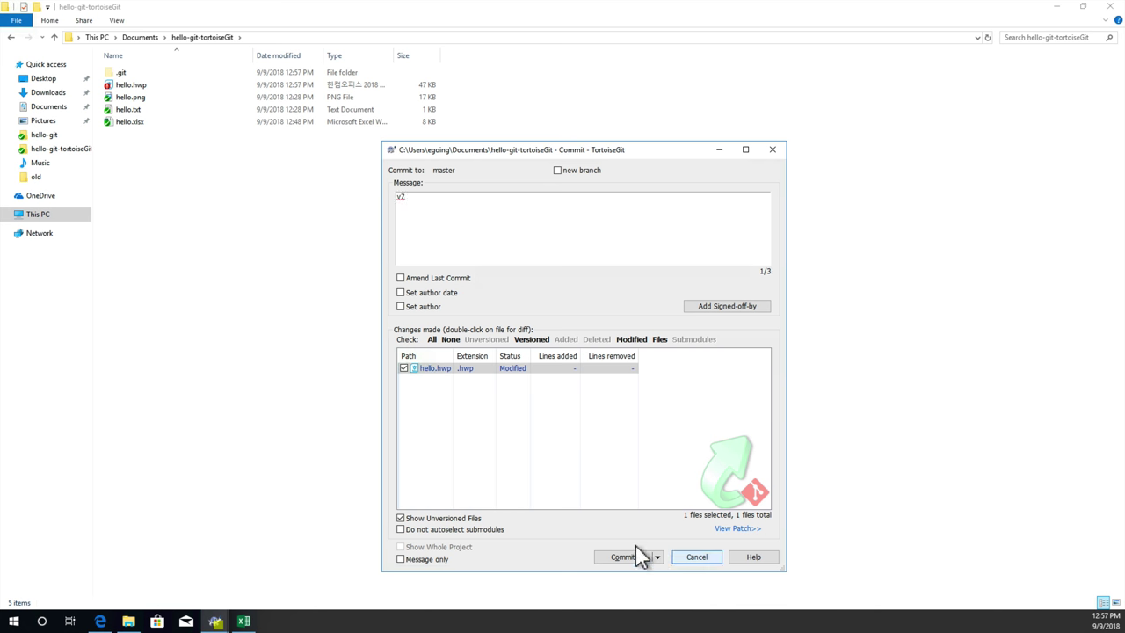
pyautogui.click(626, 558)
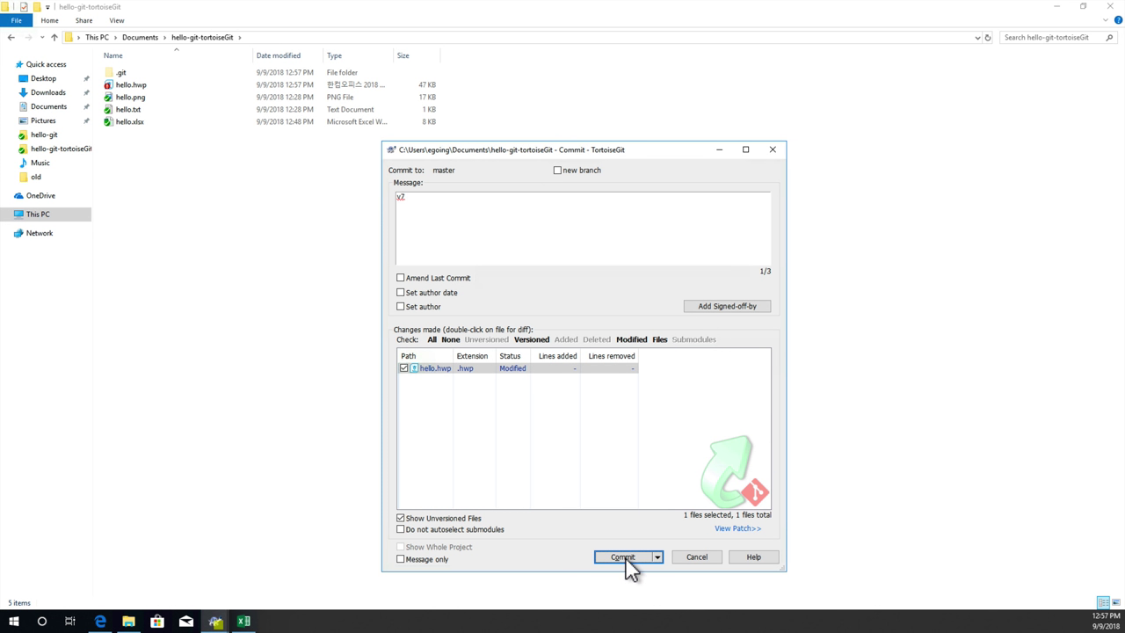
pyautogui.click(626, 399)
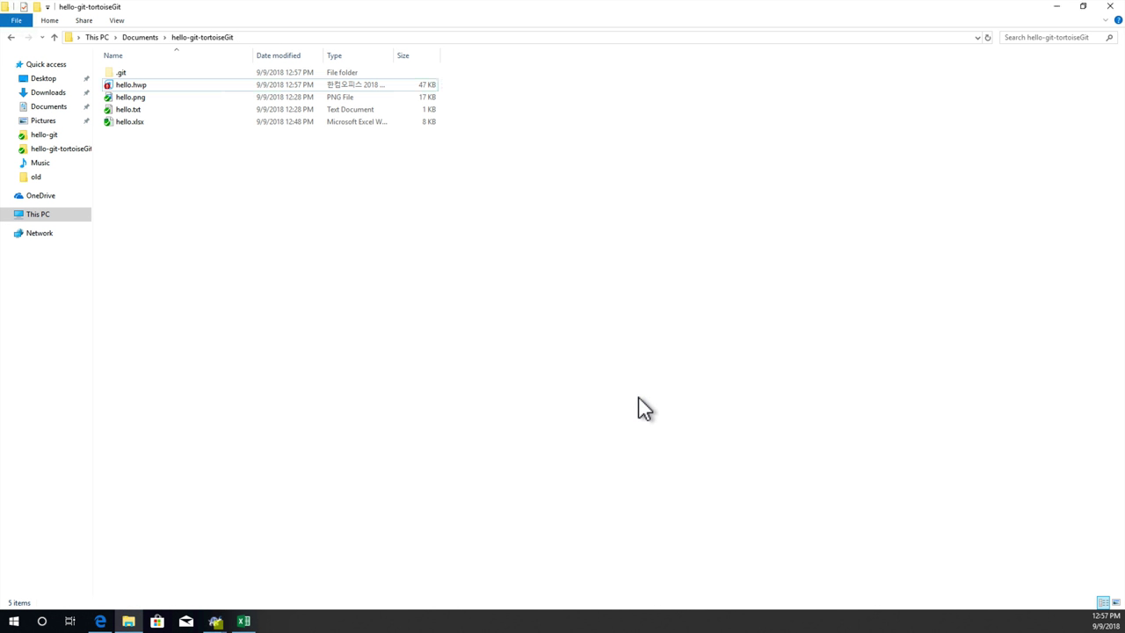
# Show the TortoiseGit log of the repository and view the files changed in the v6 commit.
pyautogui.rightClick(214, 197)
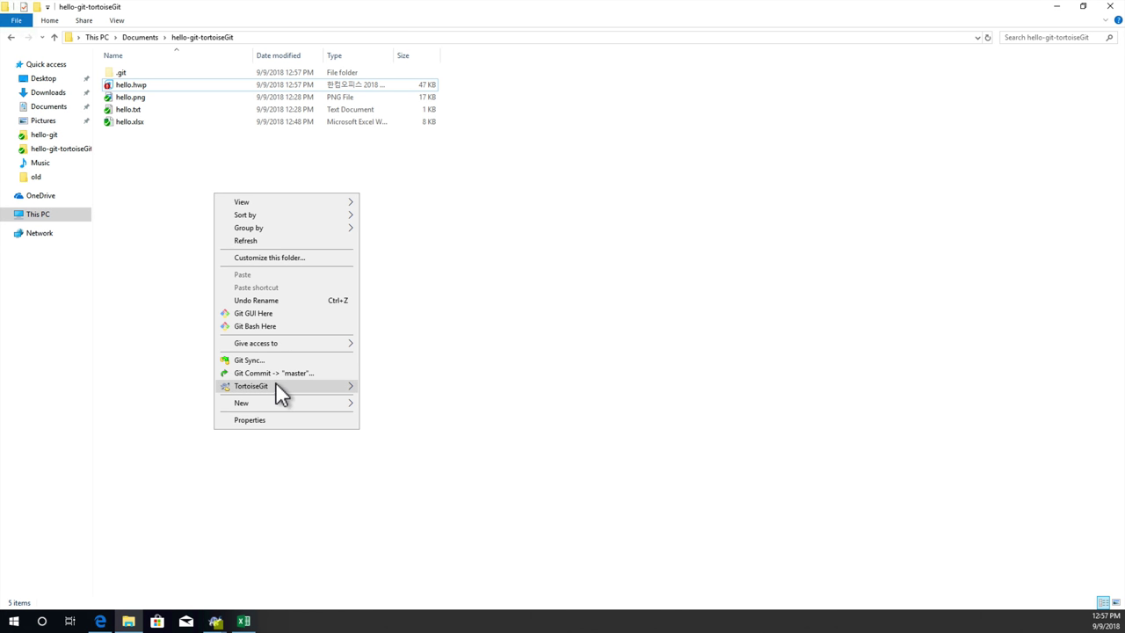
pyautogui.moveTo(275, 385)
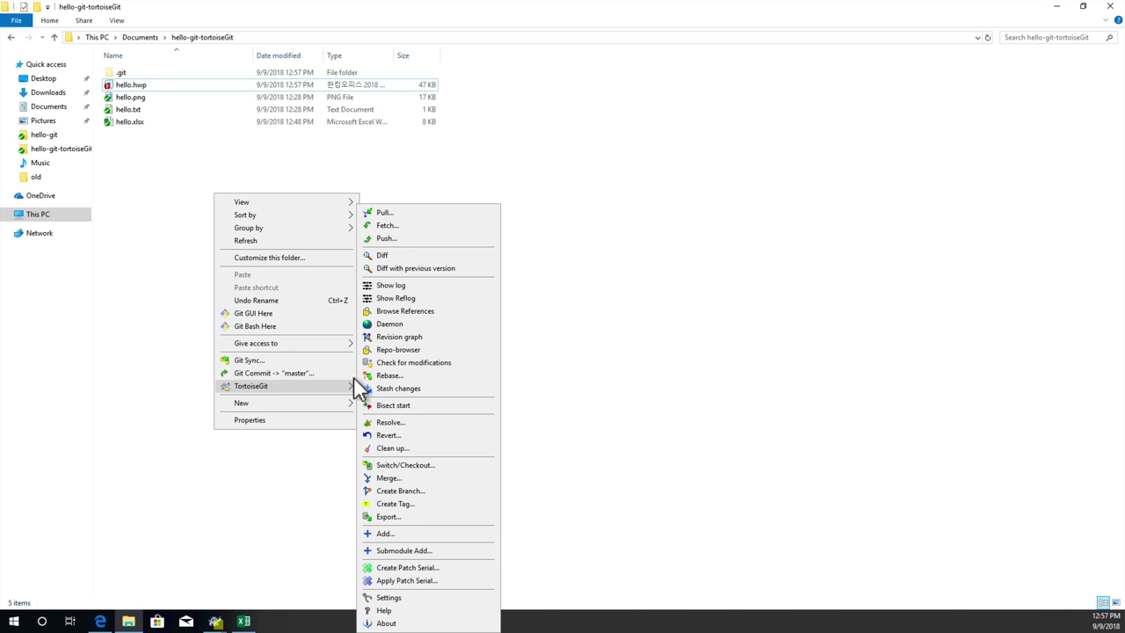
pyautogui.click(447, 283)
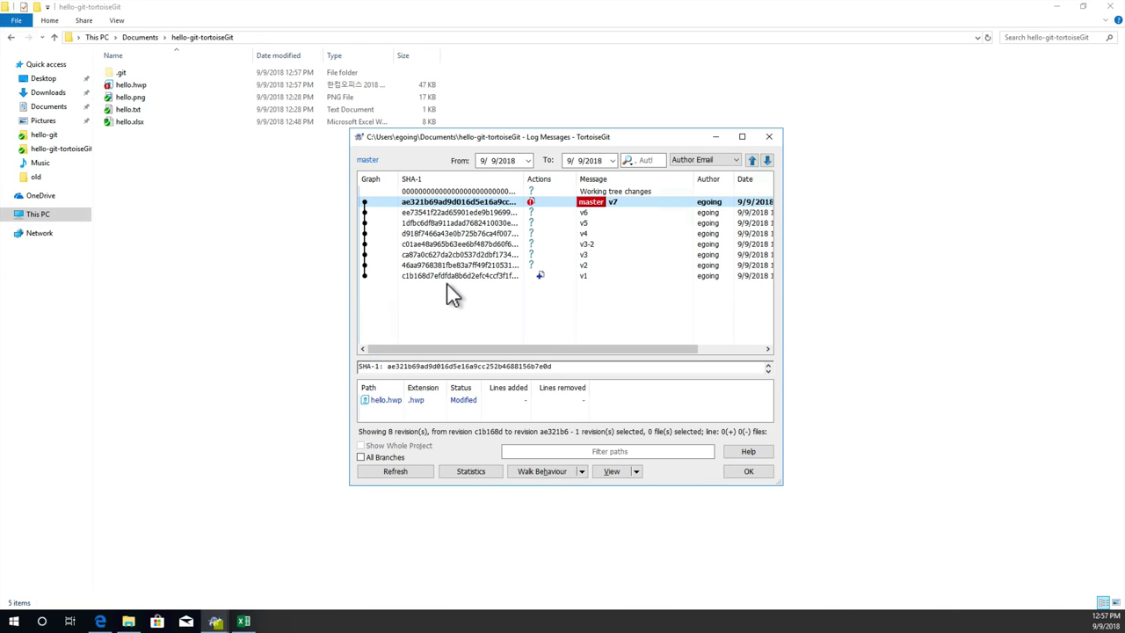
pyautogui.click(634, 213)
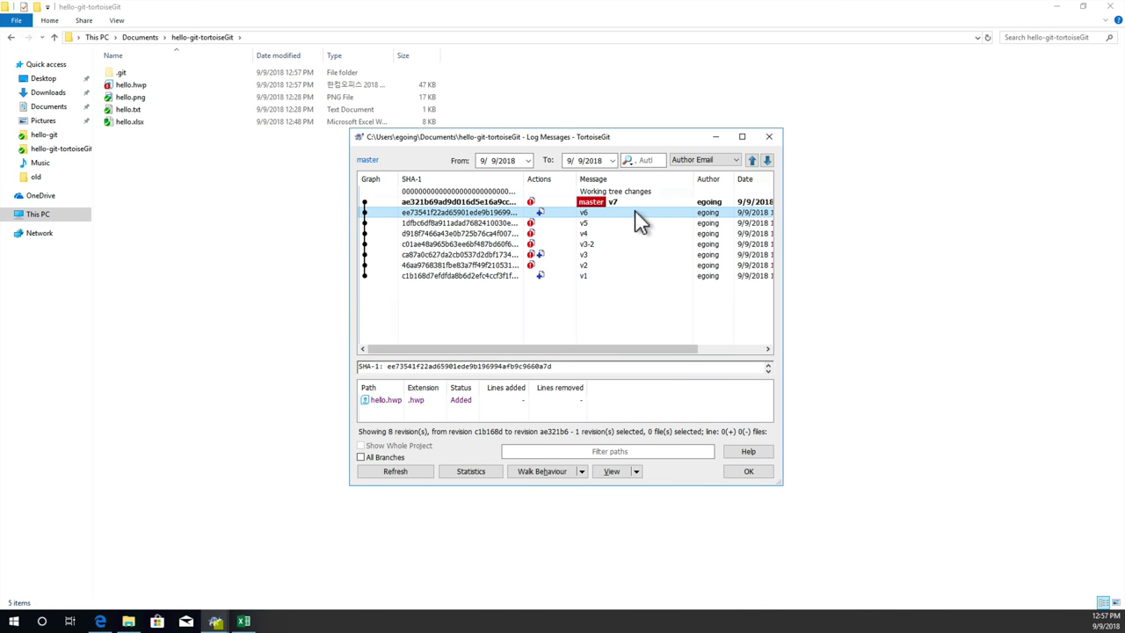
# Try to compare hello.hwp in the v7 commit with its previous version.
pyautogui.click(639, 204)
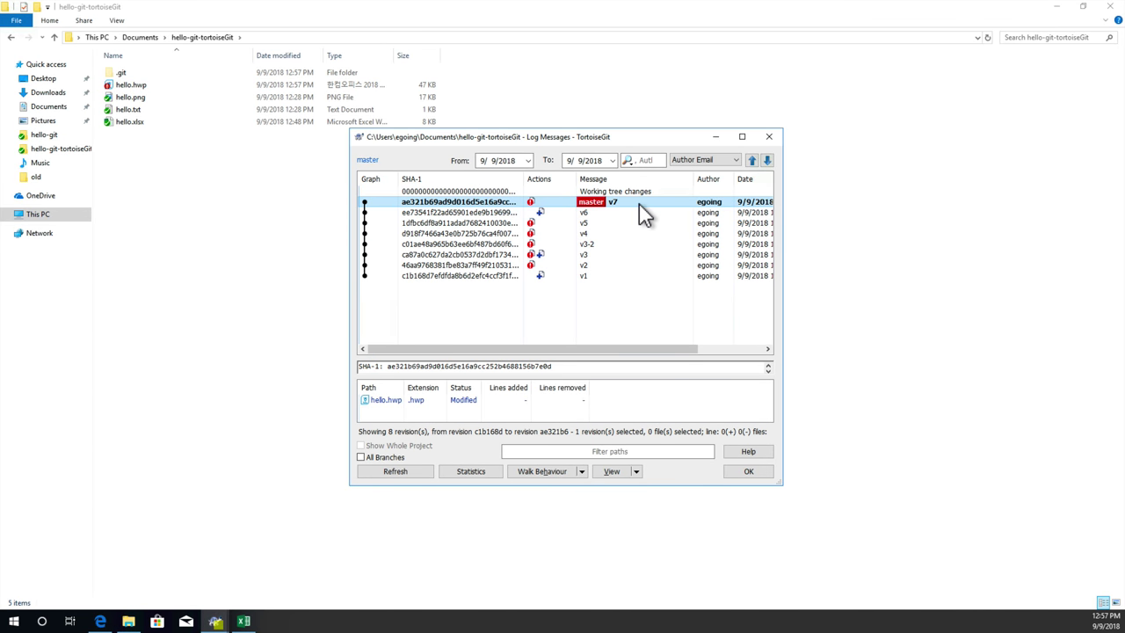
pyautogui.doubleClick(384, 403)
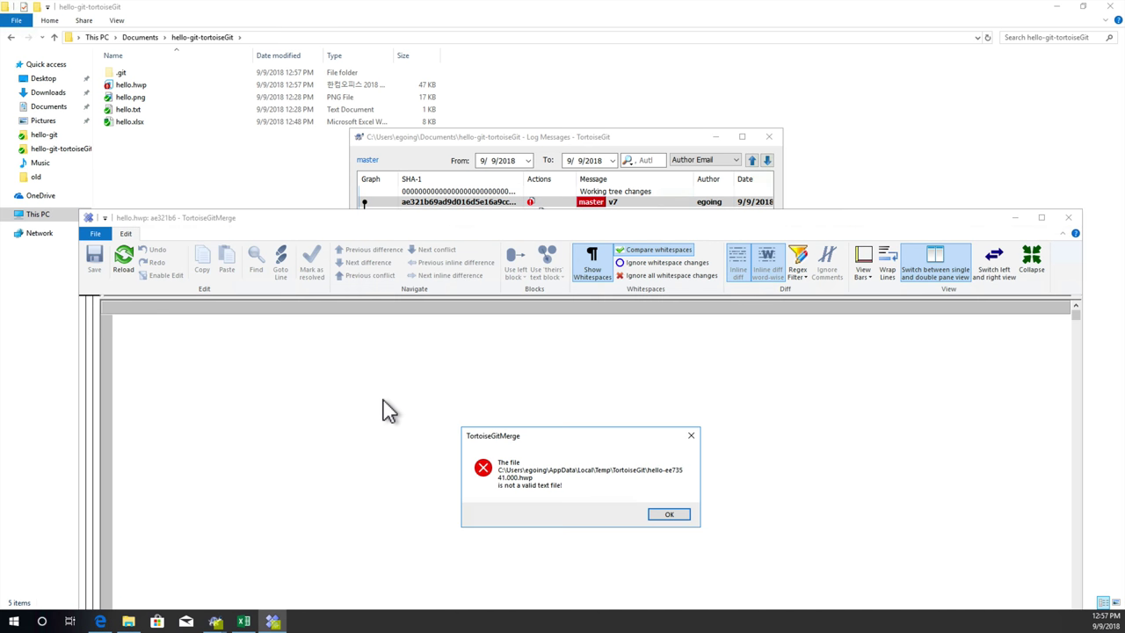
pyautogui.click(669, 516)
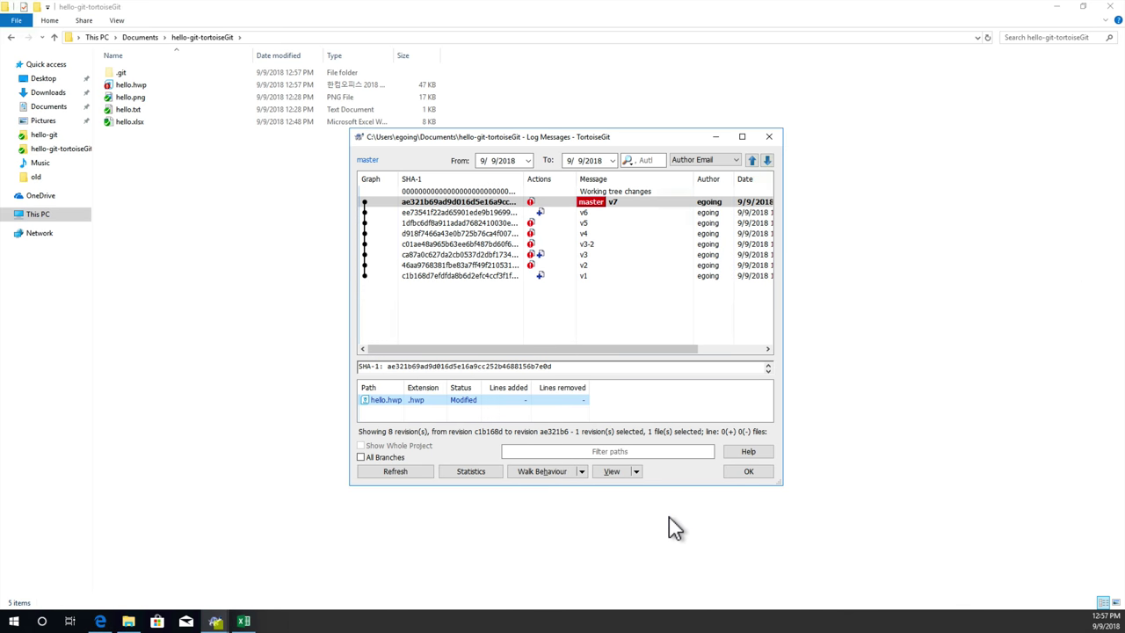
# Examine the hello.hwp entries in the v7 and v6 commits and the actions available for the v7 file.
pyautogui.click(506, 203)
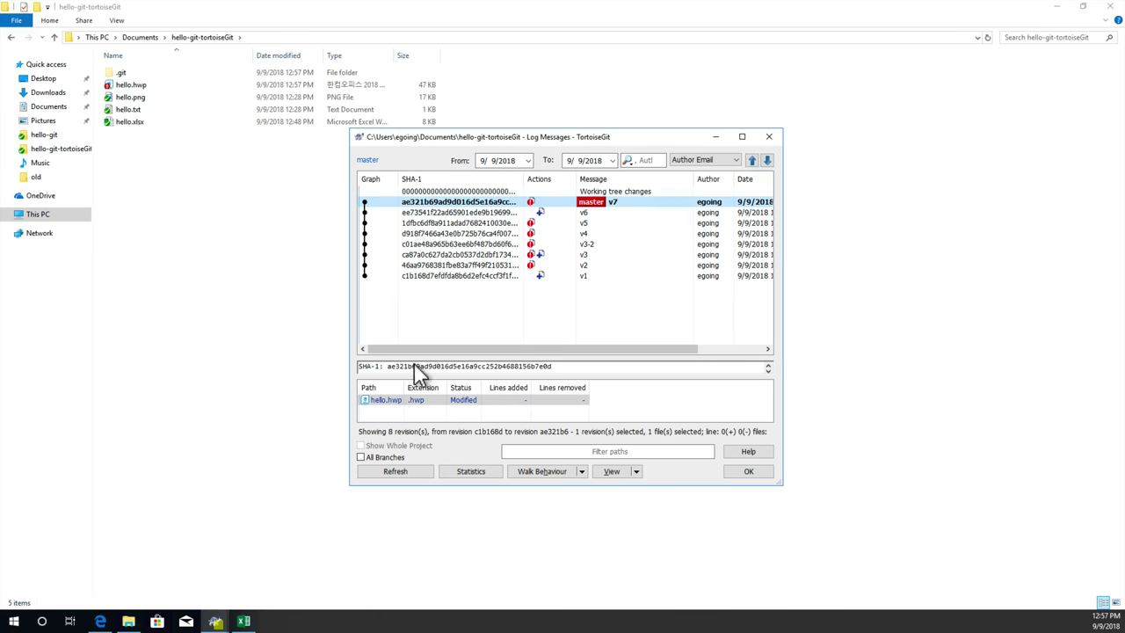
pyautogui.click(389, 404)
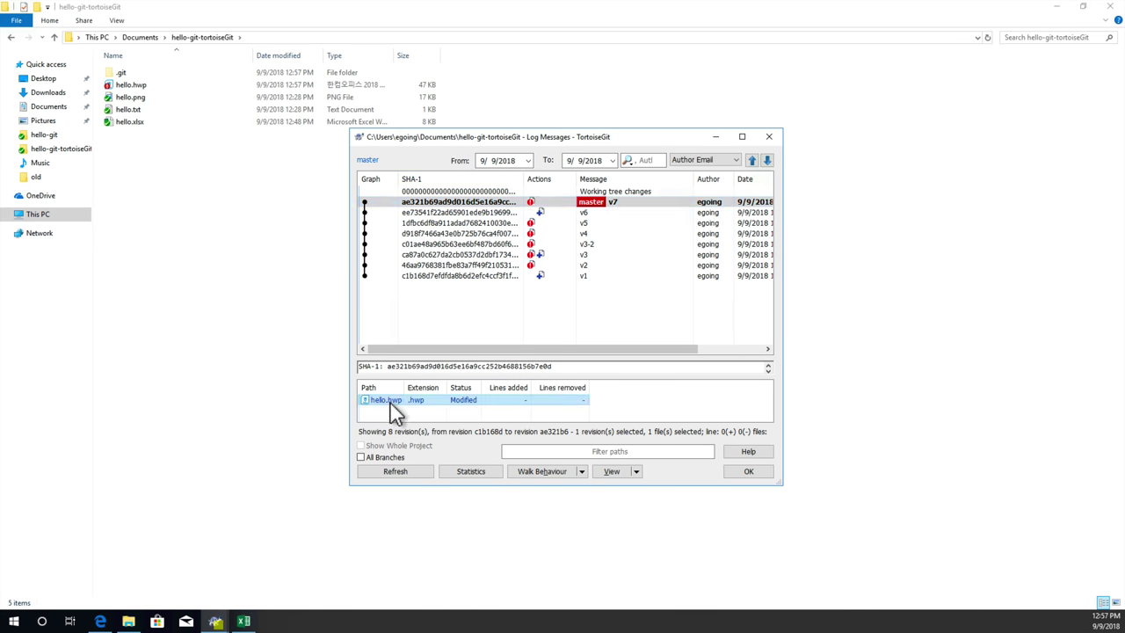
pyautogui.click(465, 211)
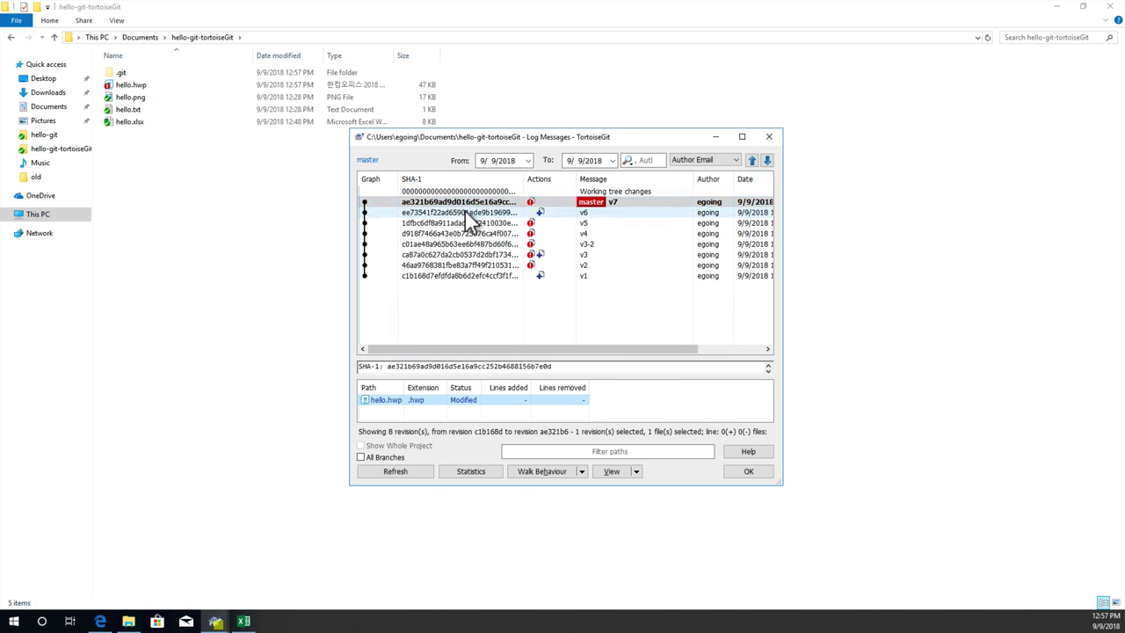
pyautogui.click(401, 410)
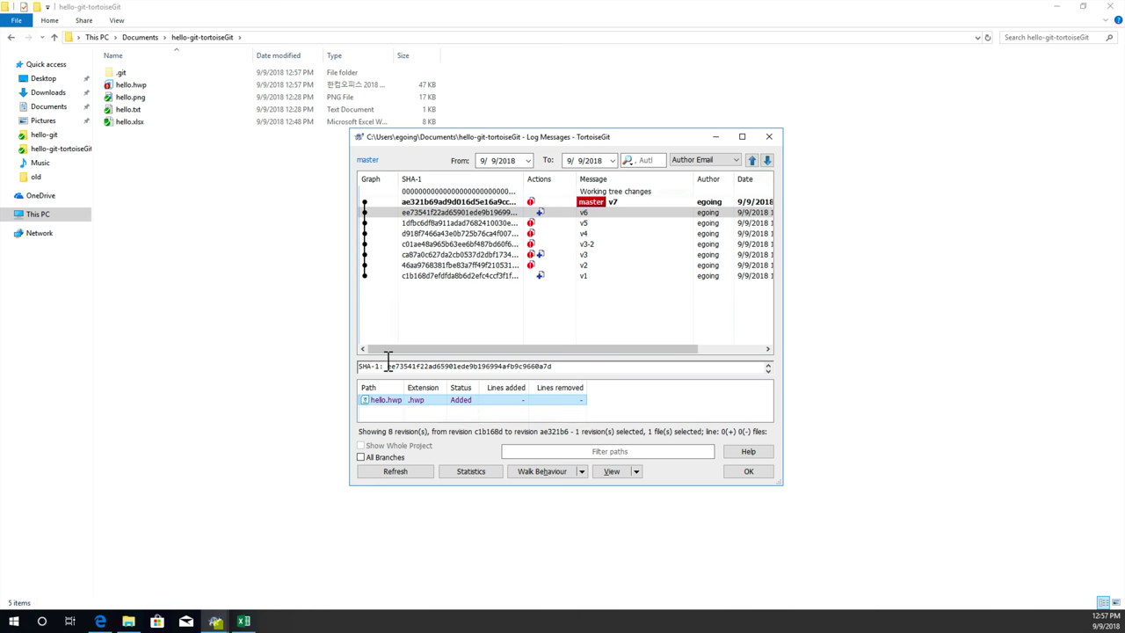
pyautogui.click(441, 204)
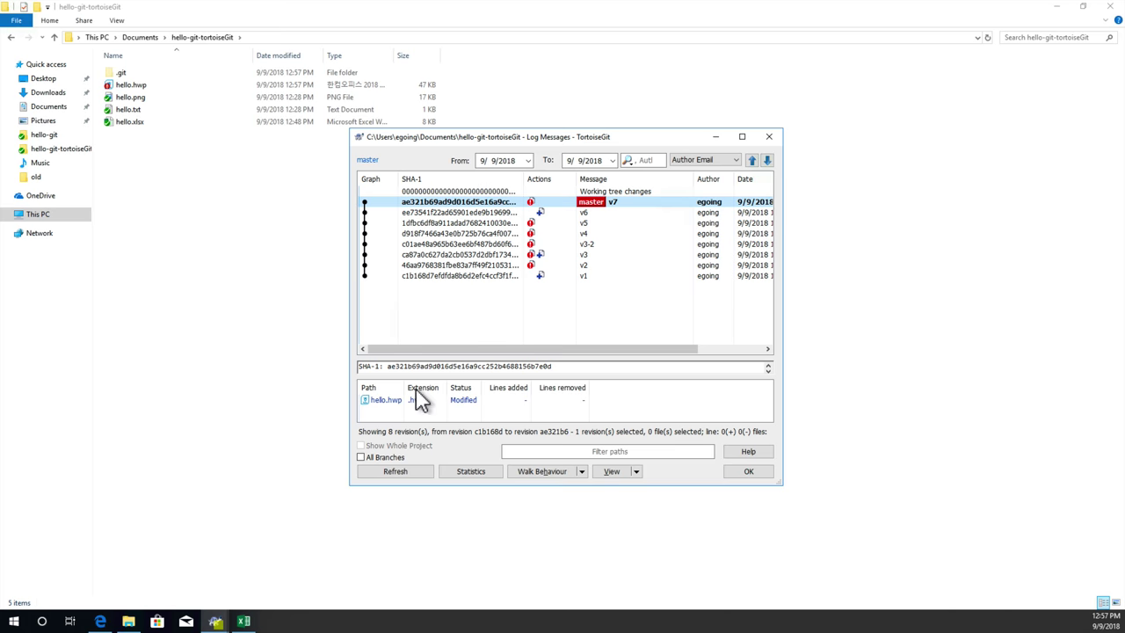
pyautogui.click(396, 401)
pyautogui.rightClick(399, 405)
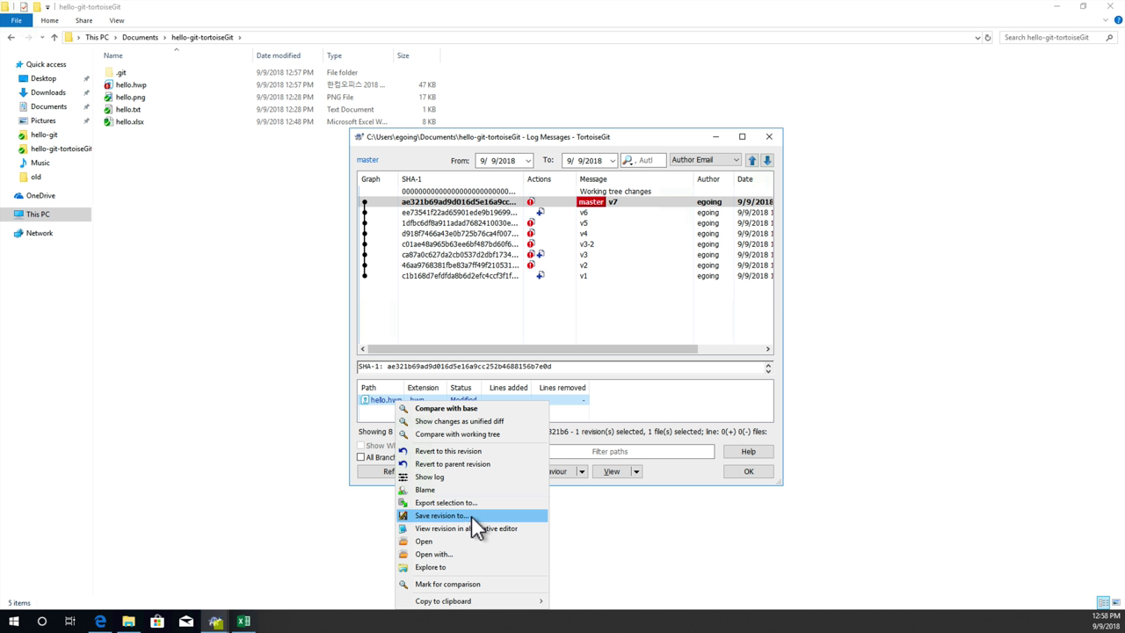
# Save the v7 revision of hello.hwp as a separate file in the Documents folder.
pyautogui.click(495, 203)
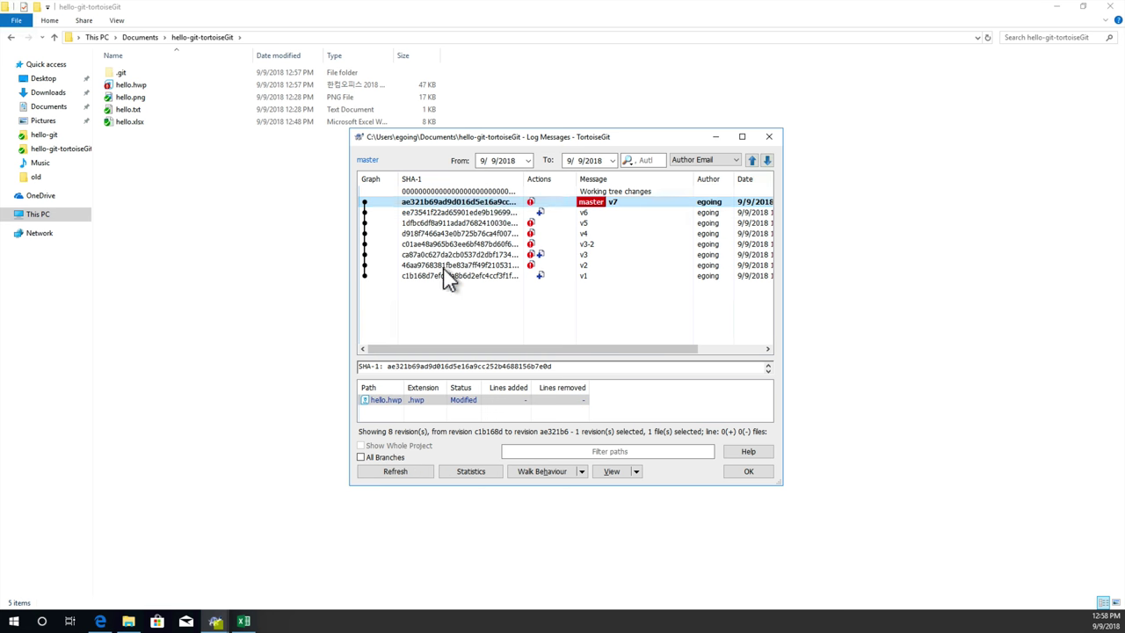
pyautogui.click(394, 403)
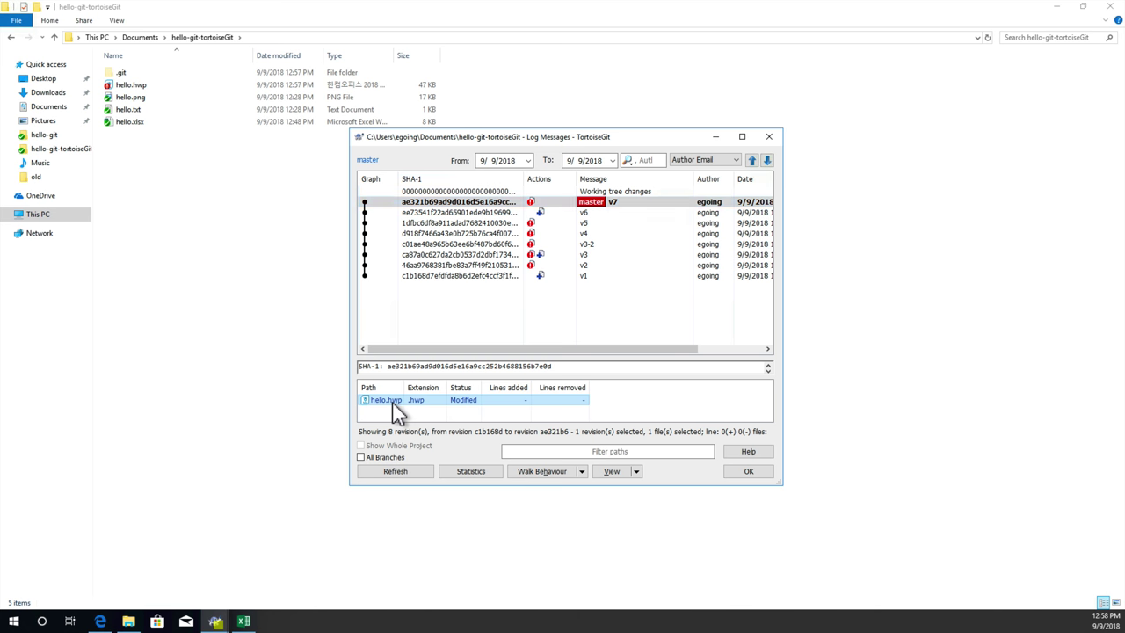
pyautogui.rightClick(394, 408)
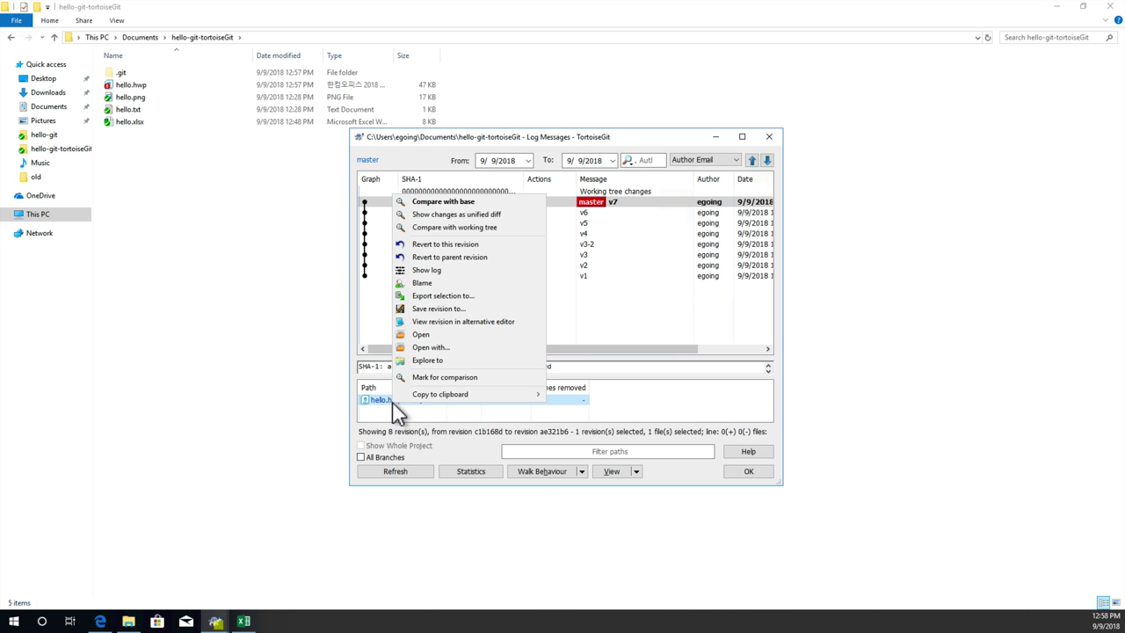
pyautogui.click(476, 307)
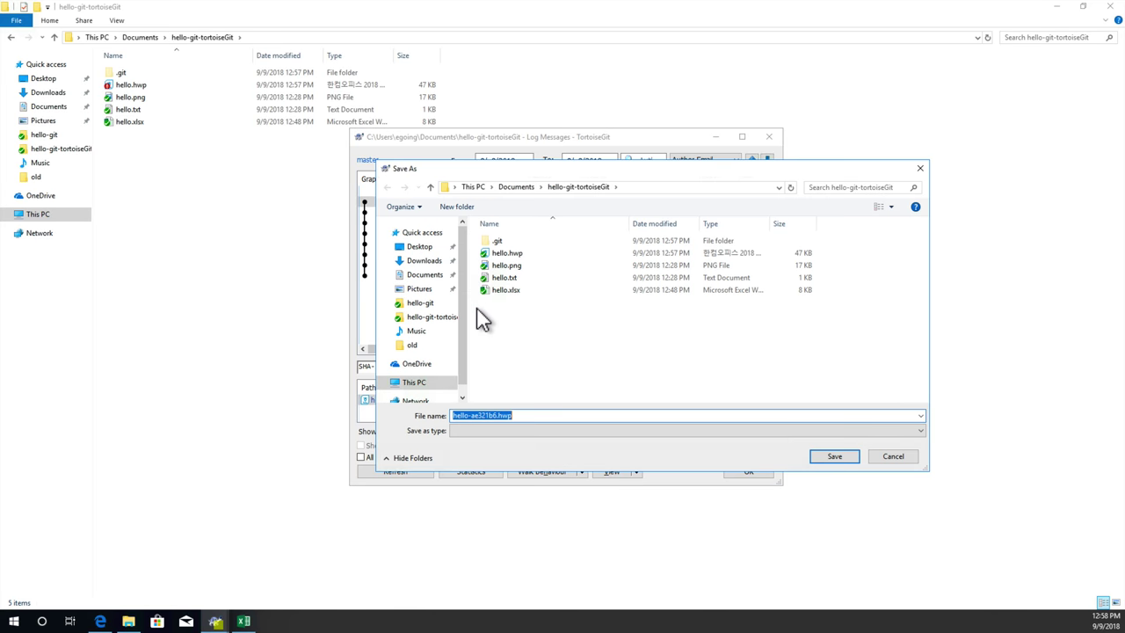
pyautogui.click(516, 187)
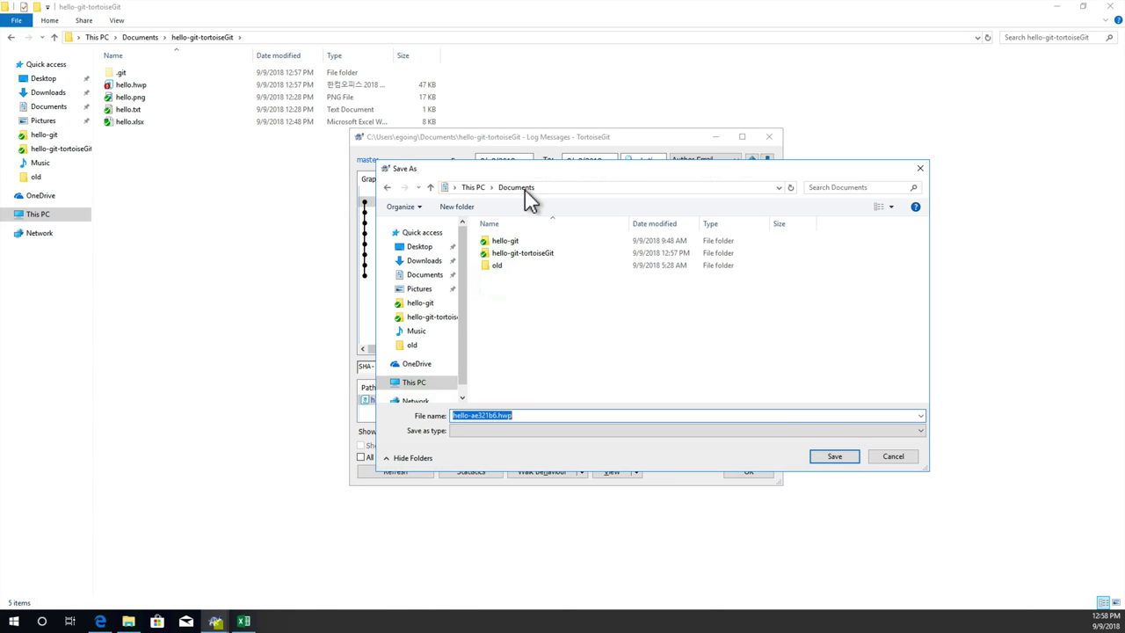
pyautogui.click(530, 415)
pyautogui.moveTo(472, 419); pyautogui.dragTo(498, 419)
pyautogui.click(835, 459)
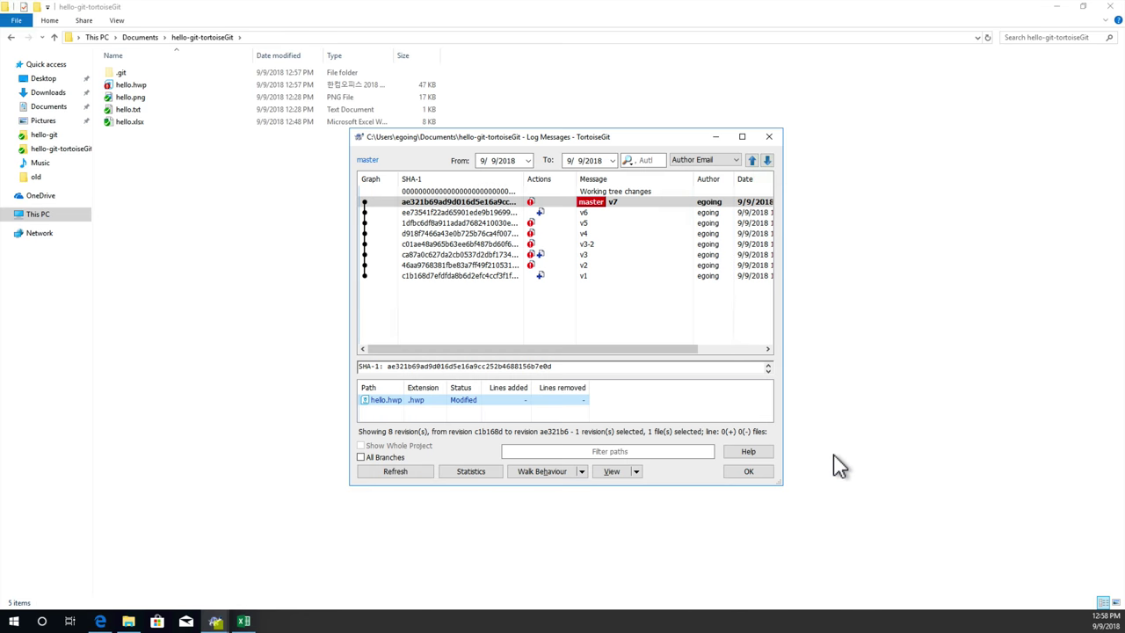
# Save the v6 revision of hello.hwp as a separate file in the Documents folder and close the log.
pyautogui.click(502, 214)
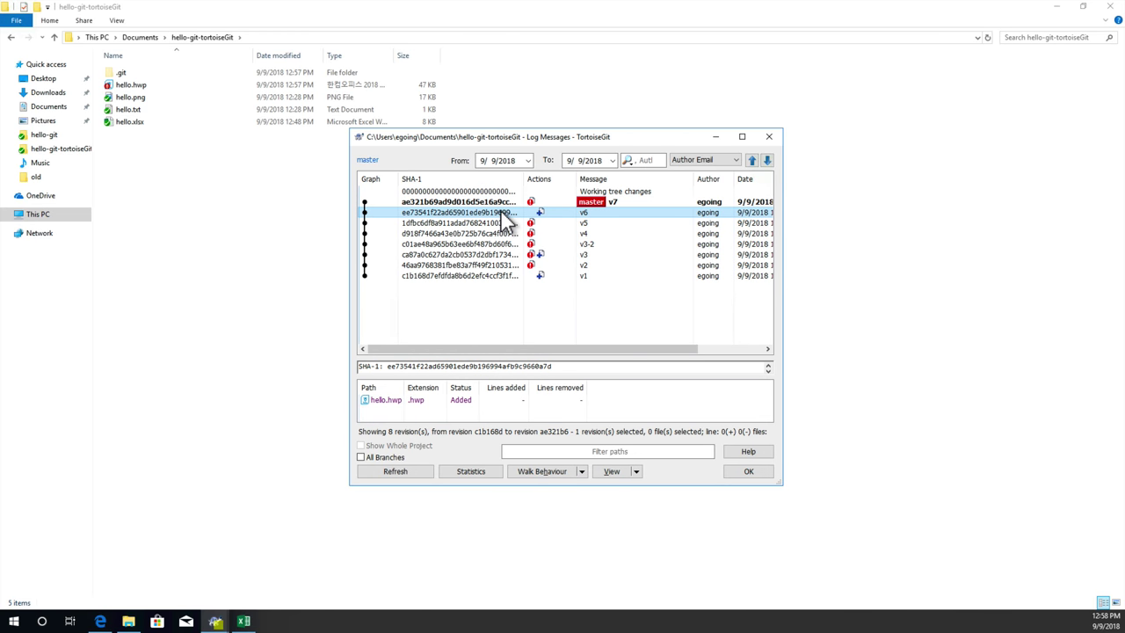
pyautogui.click(409, 400)
pyautogui.rightClick(411, 406)
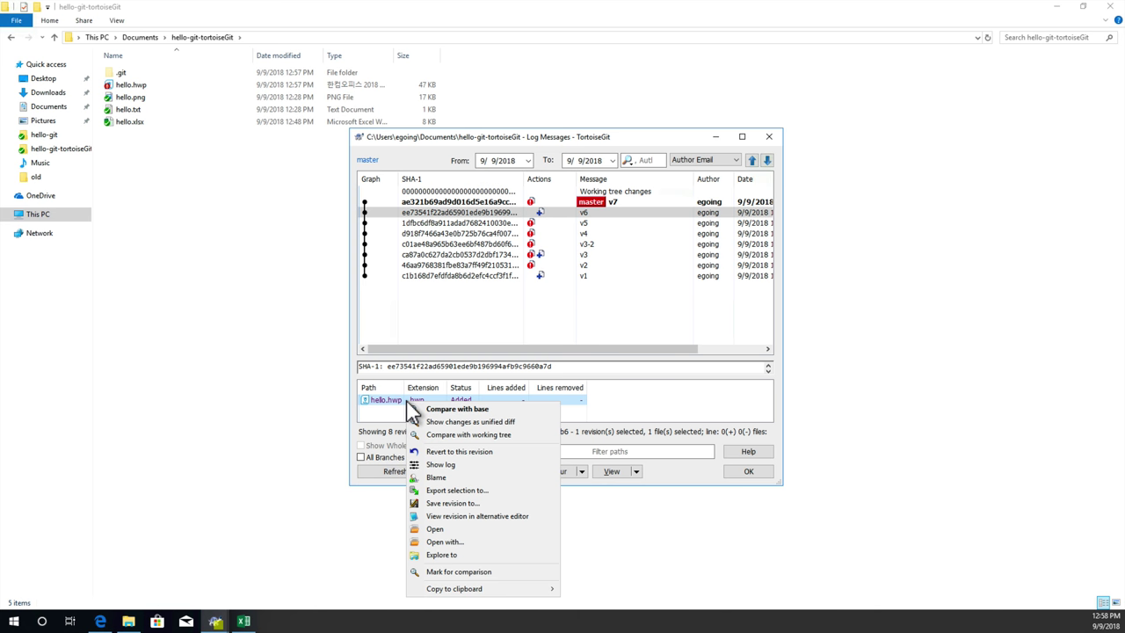
pyautogui.click(462, 504)
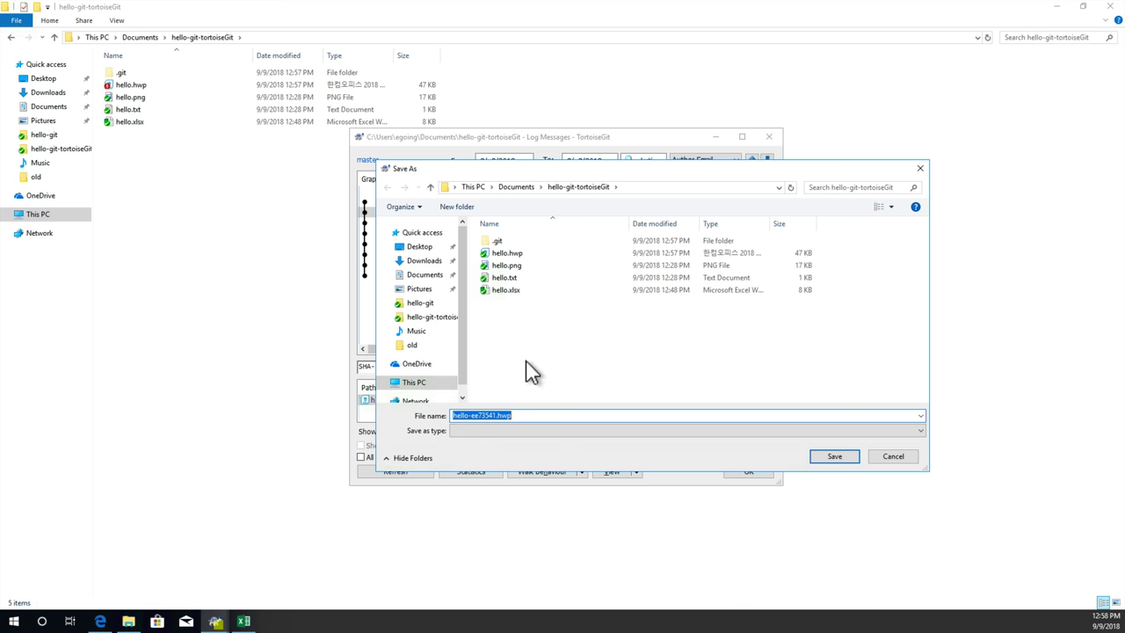
pyautogui.click(518, 188)
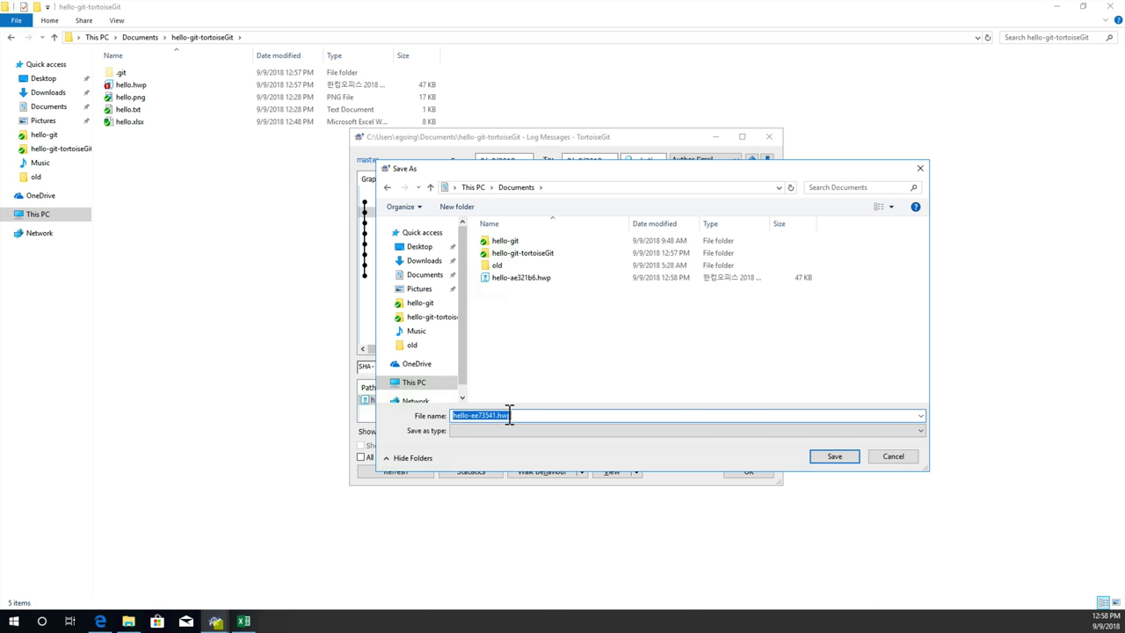
pyautogui.click(835, 457)
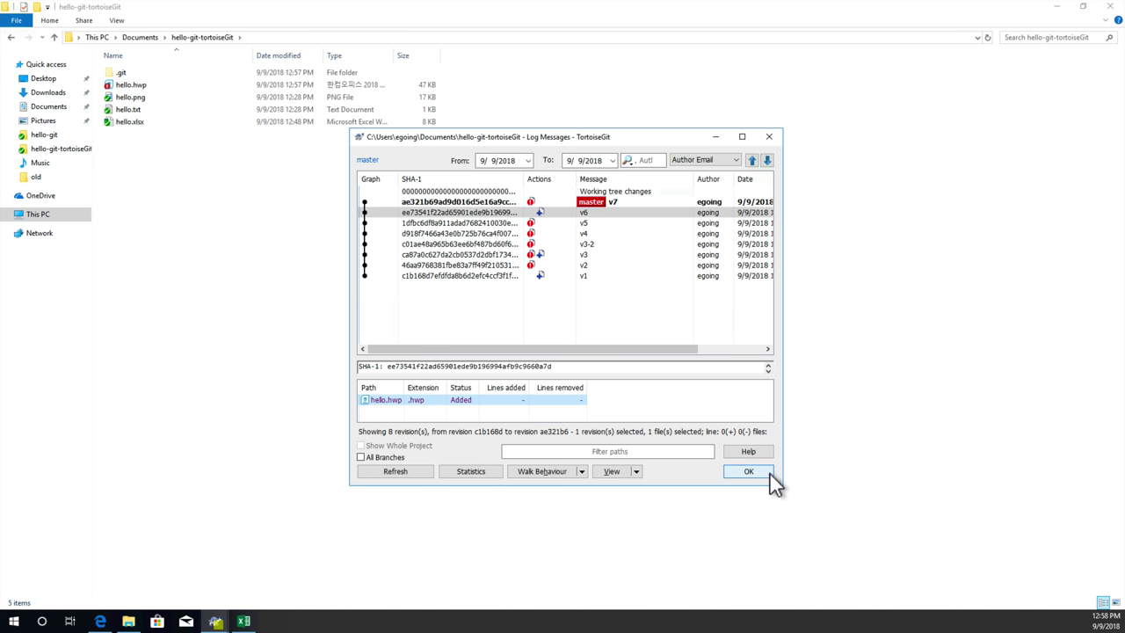
pyautogui.click(770, 475)
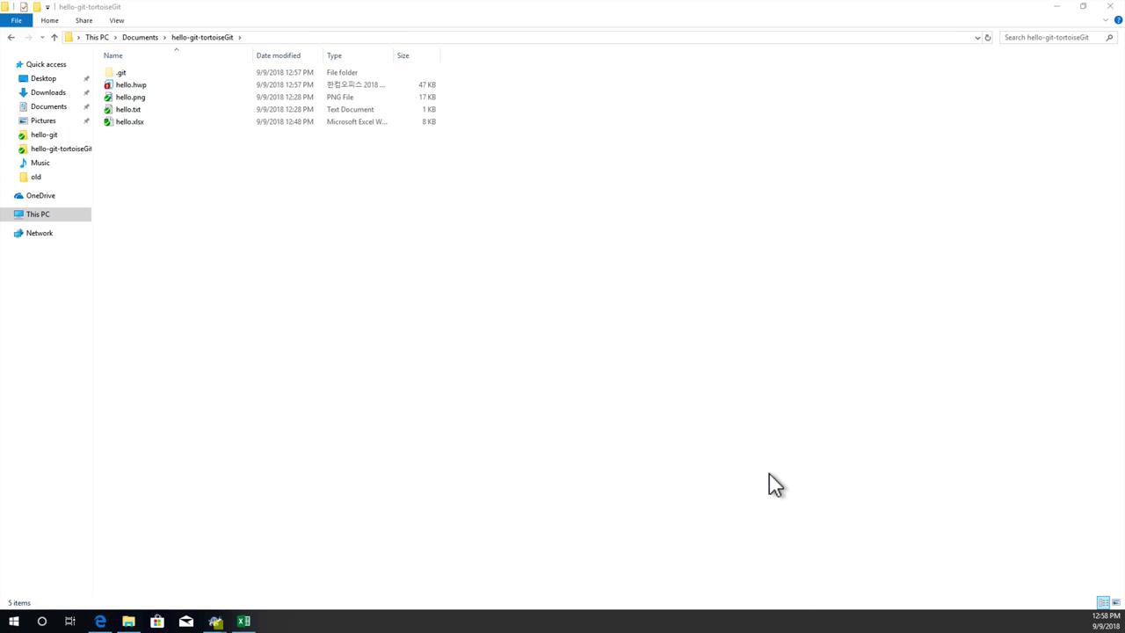
# Open hello-ae321b6.hwp from the Documents folder in Hangul and snap its window to the right half beside the Documents folder.
pyautogui.click(141, 37)
pyautogui.click(173, 113)
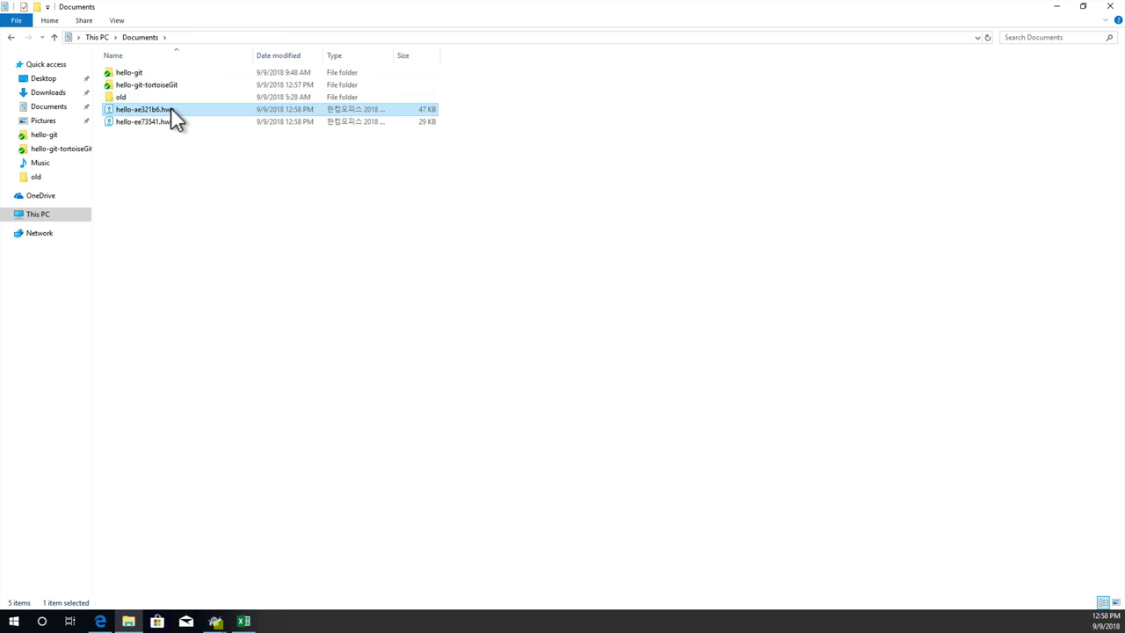
pyautogui.click(174, 122)
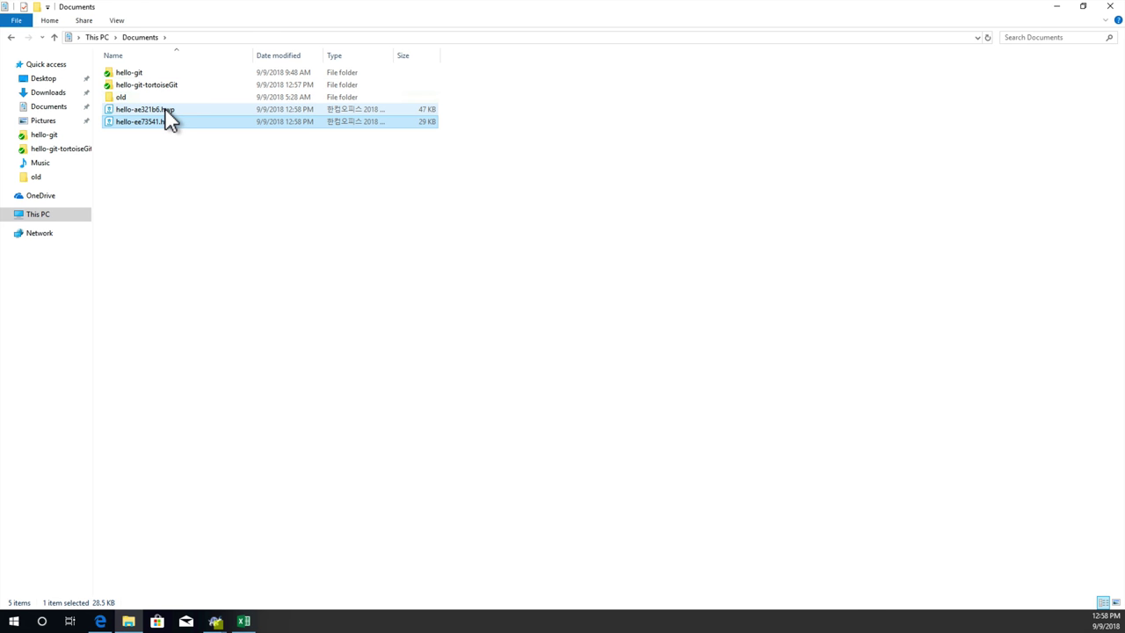
pyautogui.doubleClick(165, 112)
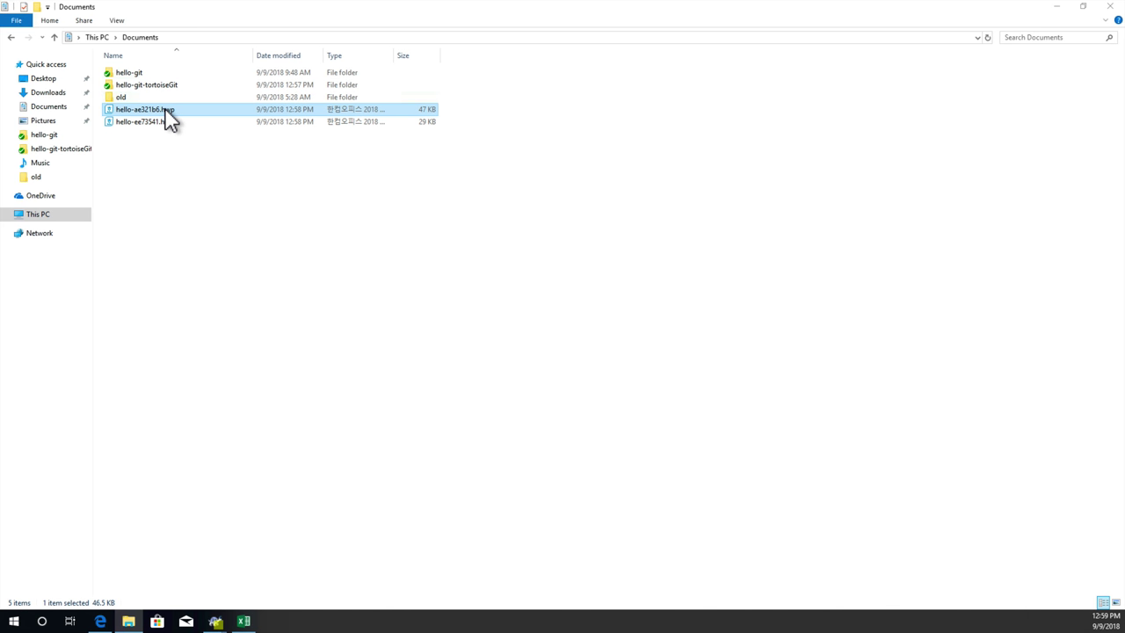
pyautogui.click(613, 358)
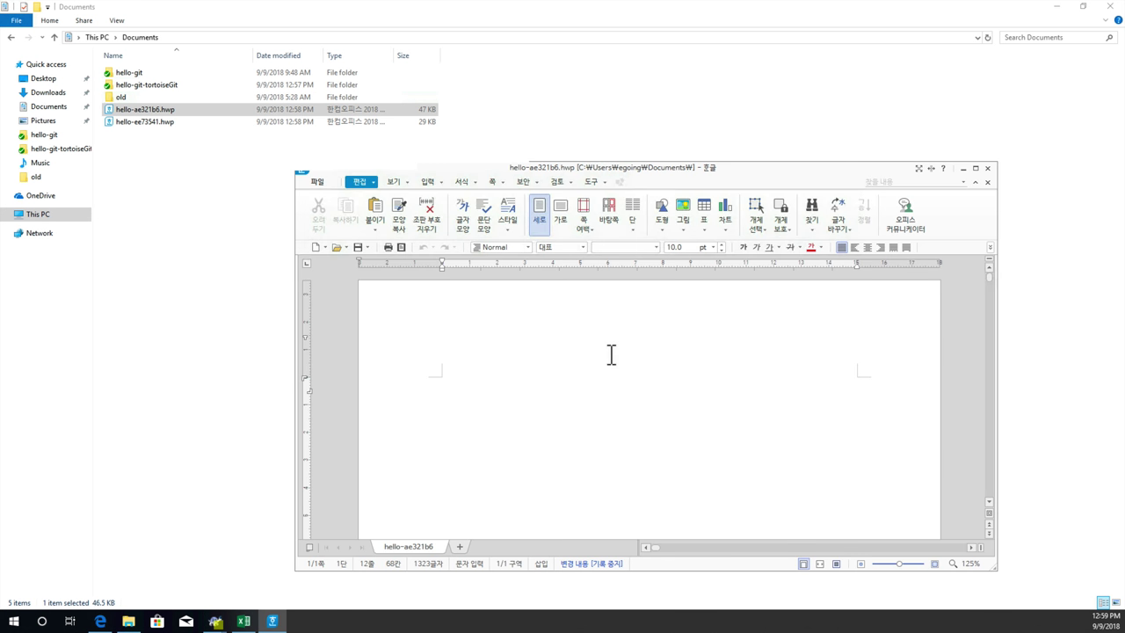
pyautogui.press('super+Right')
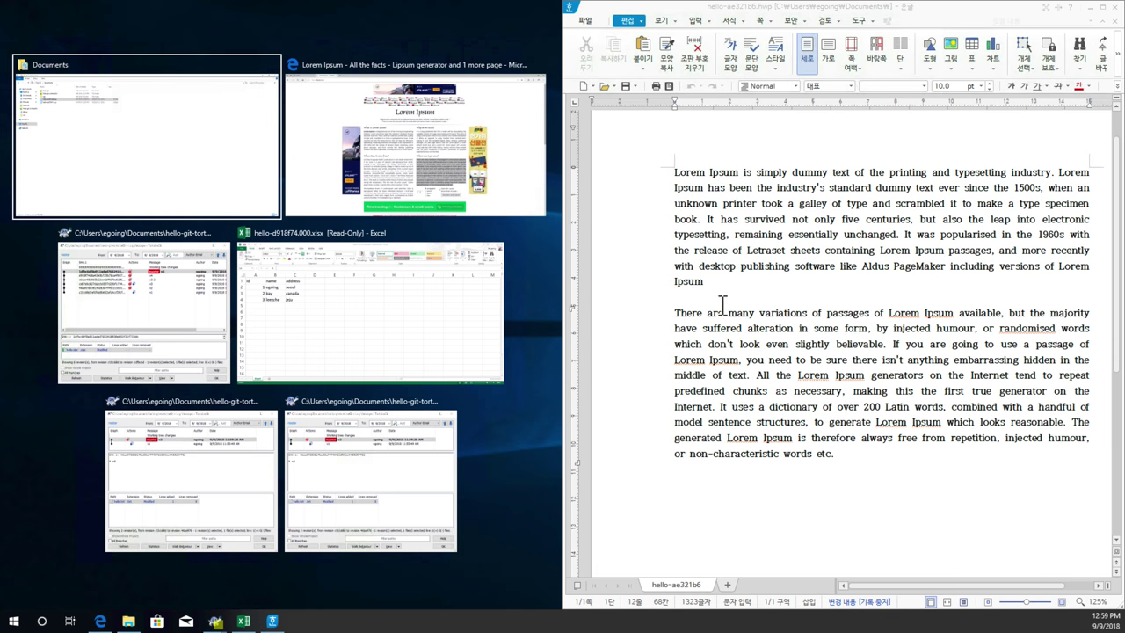
pyautogui.press('Return')
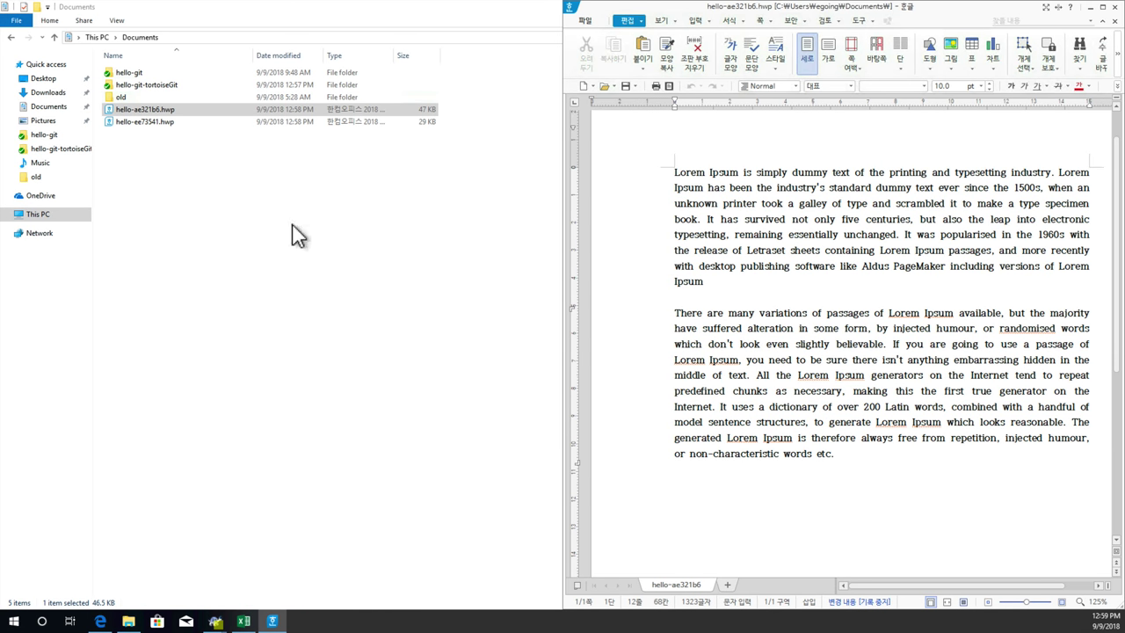
# Open hello-ee73541.hwp in the left half of the screen and view its text beside the other exported revision.
pyautogui.click(151, 125)
pyautogui.doubleClick(151, 125)
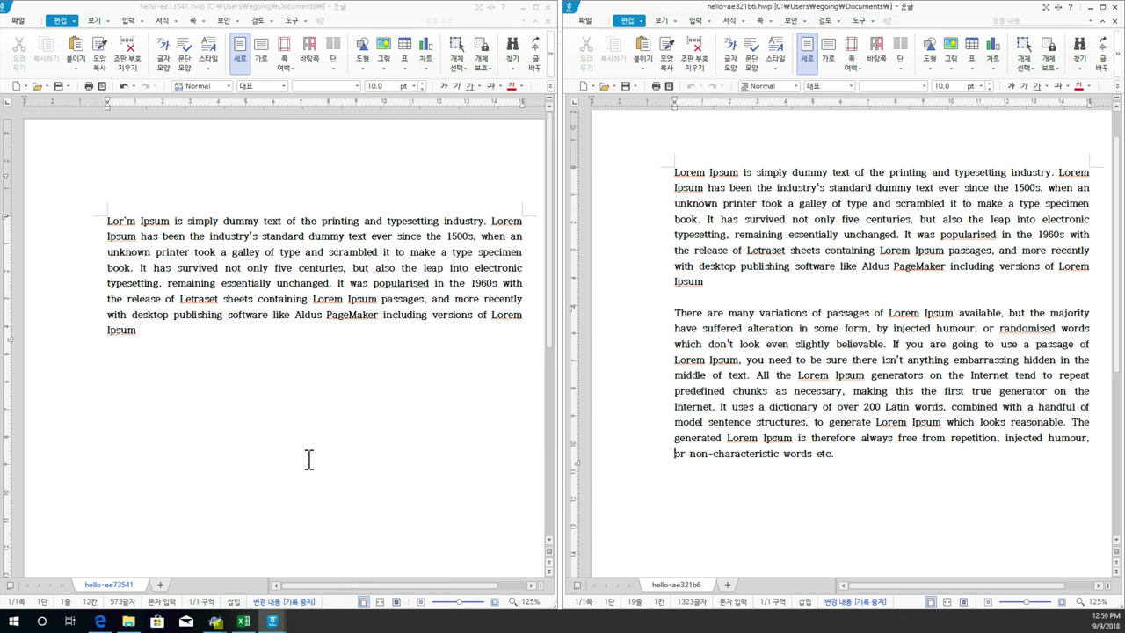
pyautogui.scroll(-5, 308, 459)
pyautogui.scroll(5, 309, 459)
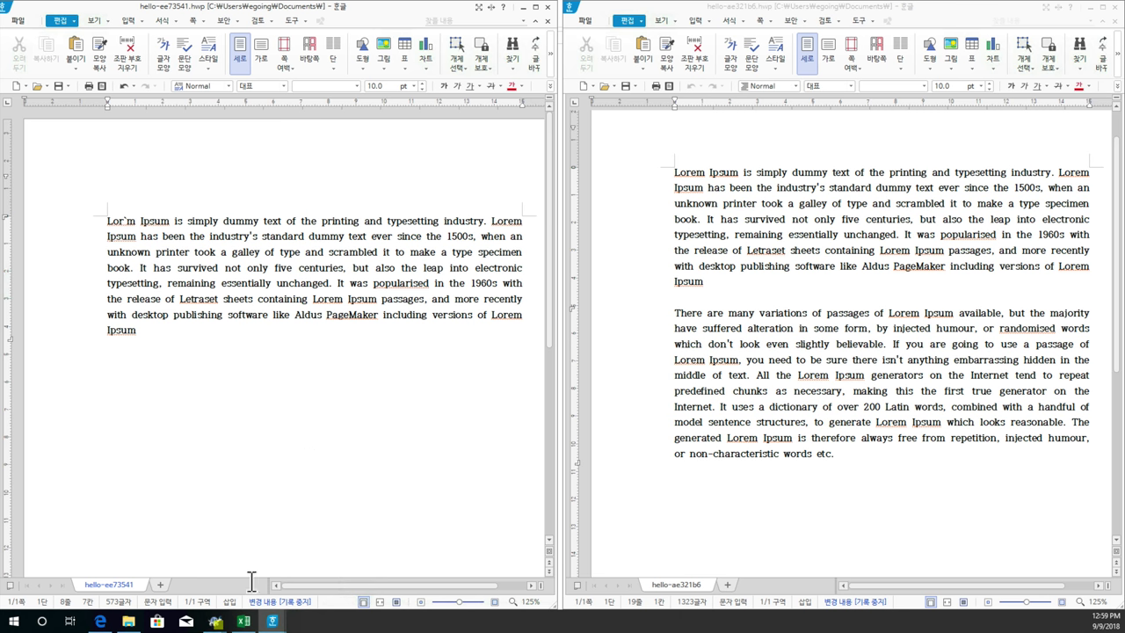
# Switch to the open TortoiseGit log, refresh it below the documents' titles, and check the v6 and v7 commit hashes against the file names.
pyautogui.moveTo(219, 624)
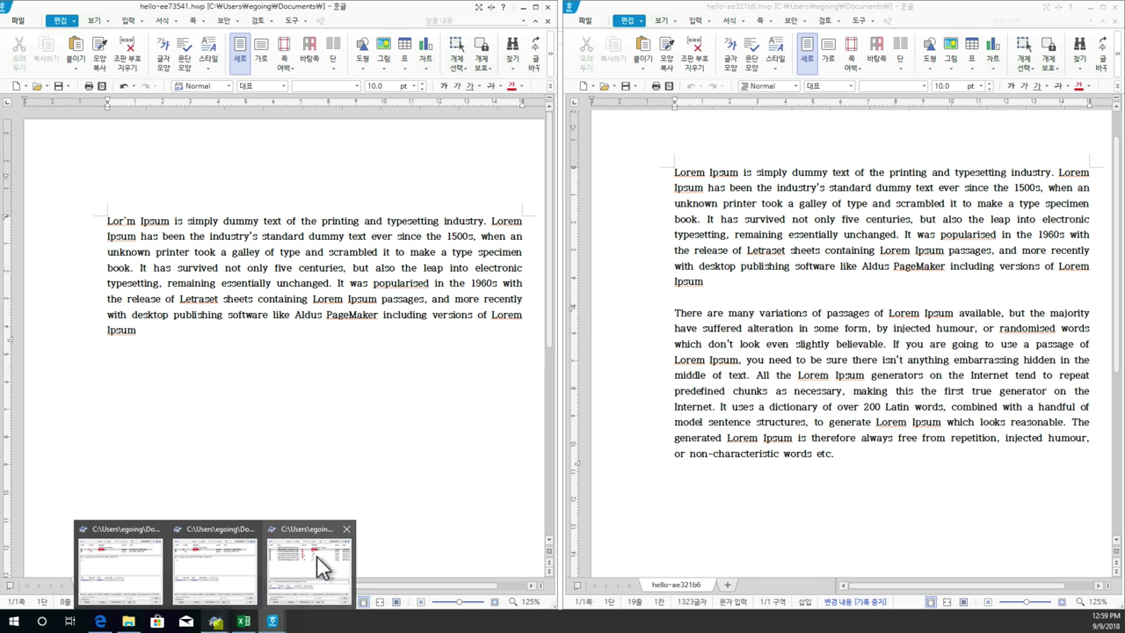
pyautogui.moveTo(262, 571)
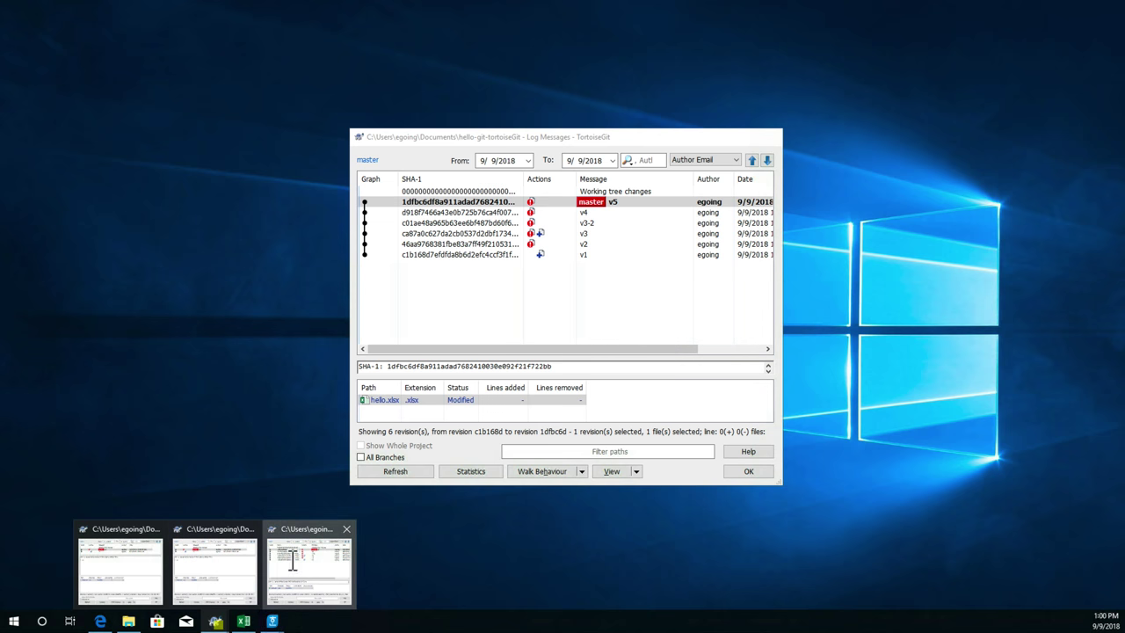
pyautogui.click(293, 560)
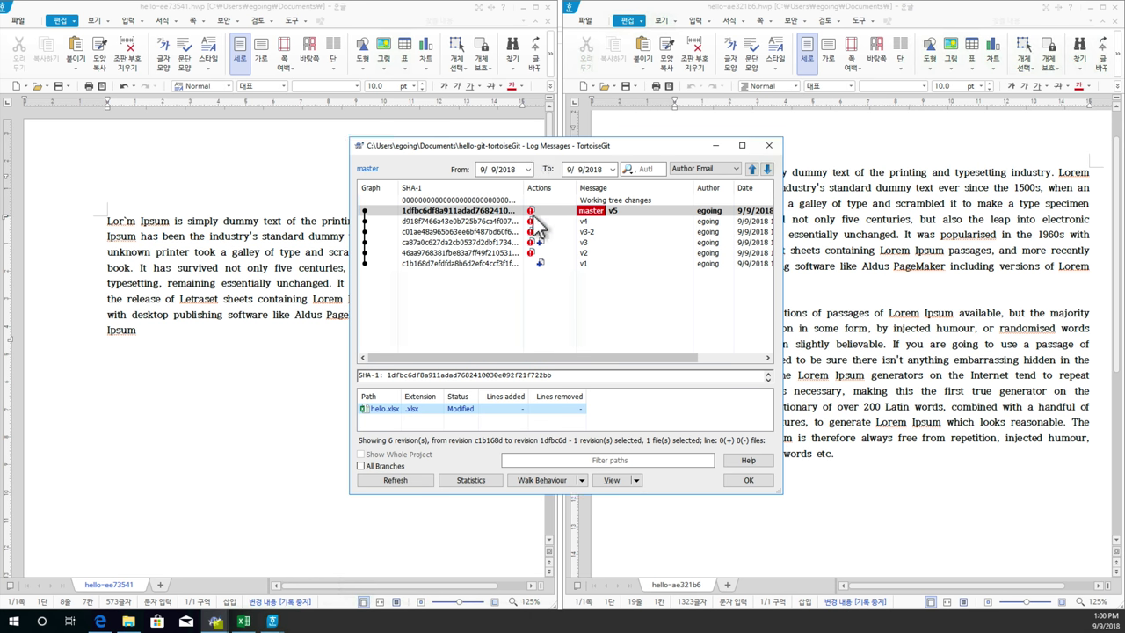
pyautogui.moveTo(533, 138); pyautogui.dragTo(540, 277)
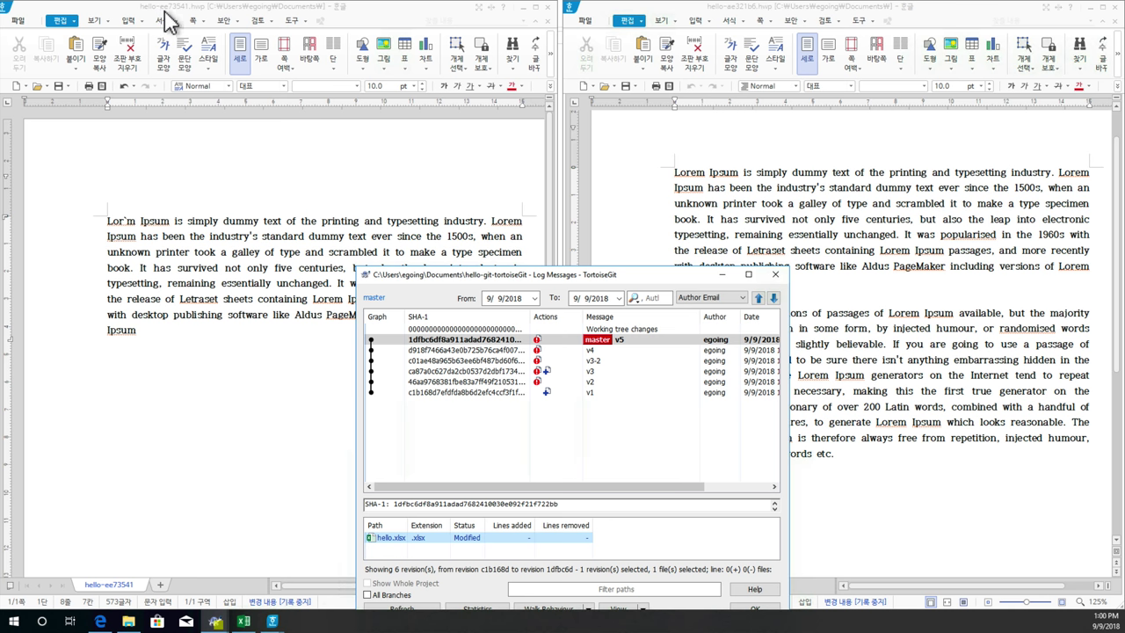
pyautogui.click(502, 393)
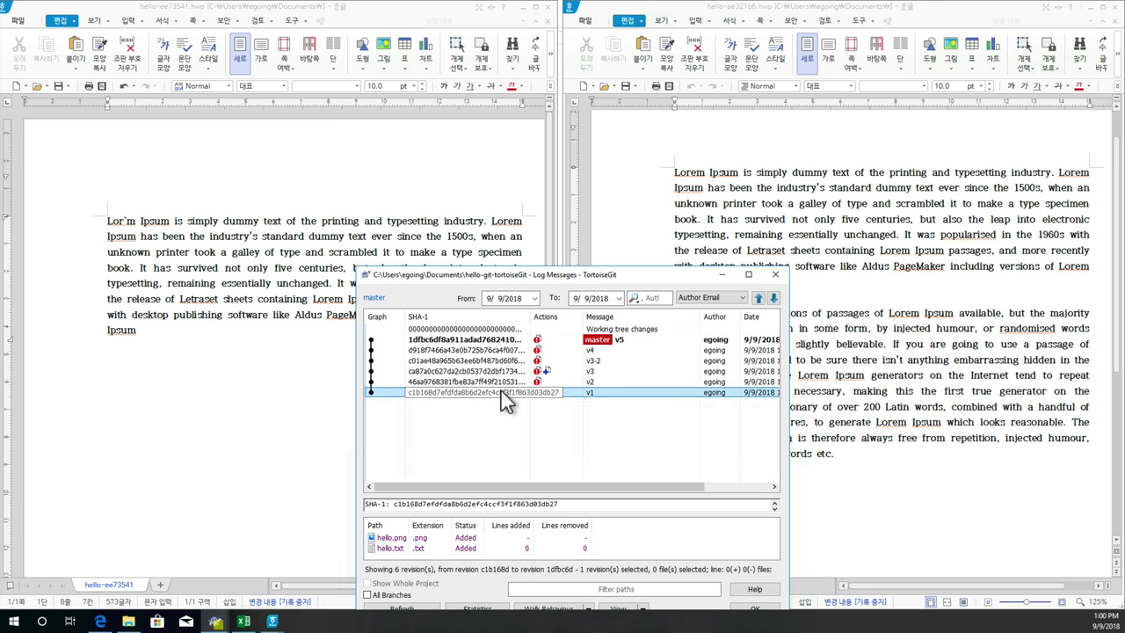
pyautogui.press('F5')
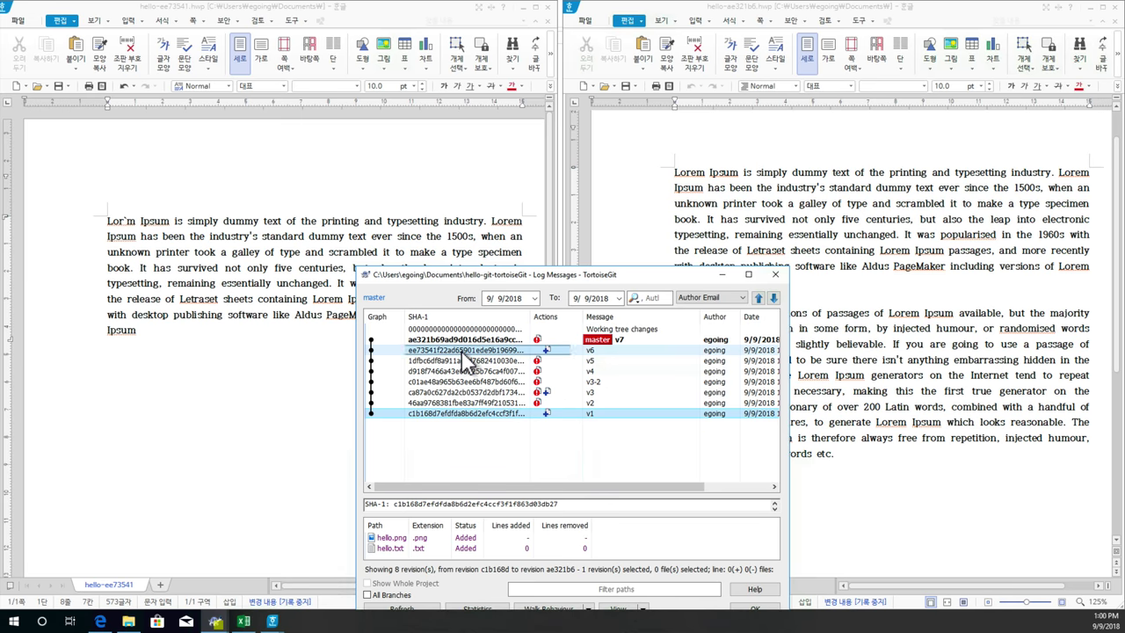
pyautogui.click(461, 352)
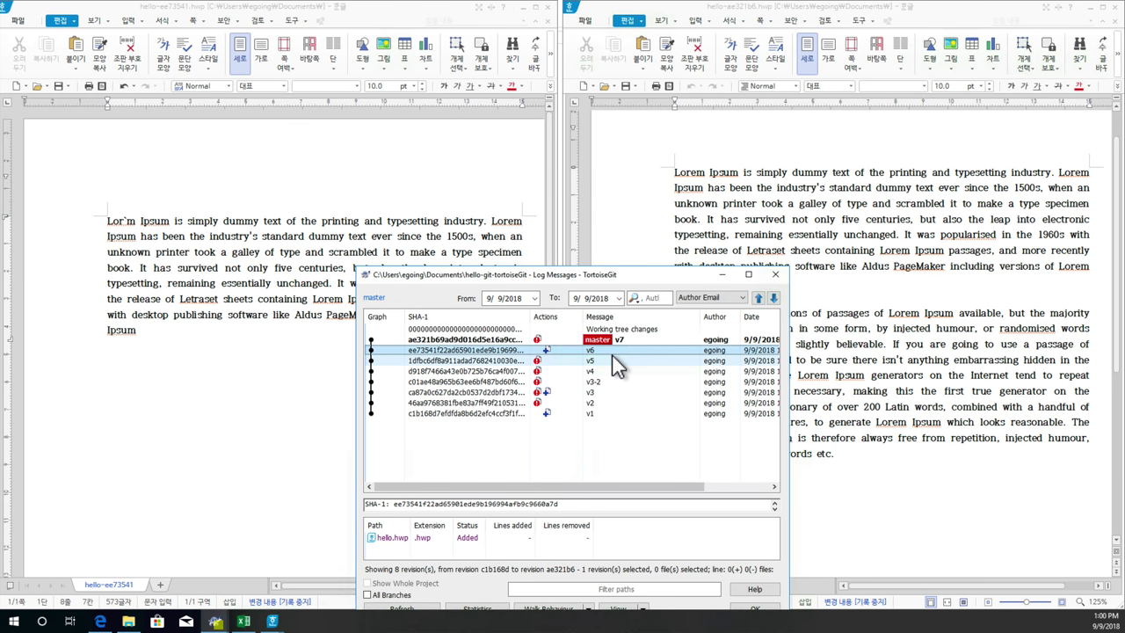
pyautogui.click(479, 342)
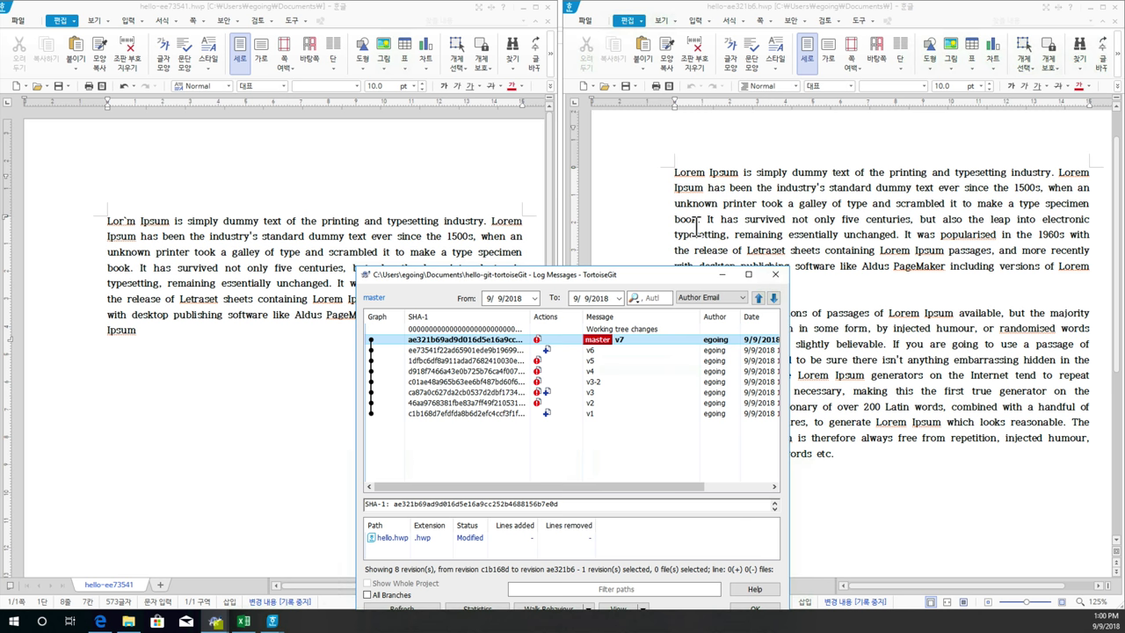
# Start a document comparison in Hangul from hello-ee73541.hwp and set hello-ae321b6.hwp as the original document.
pyautogui.click(411, 225)
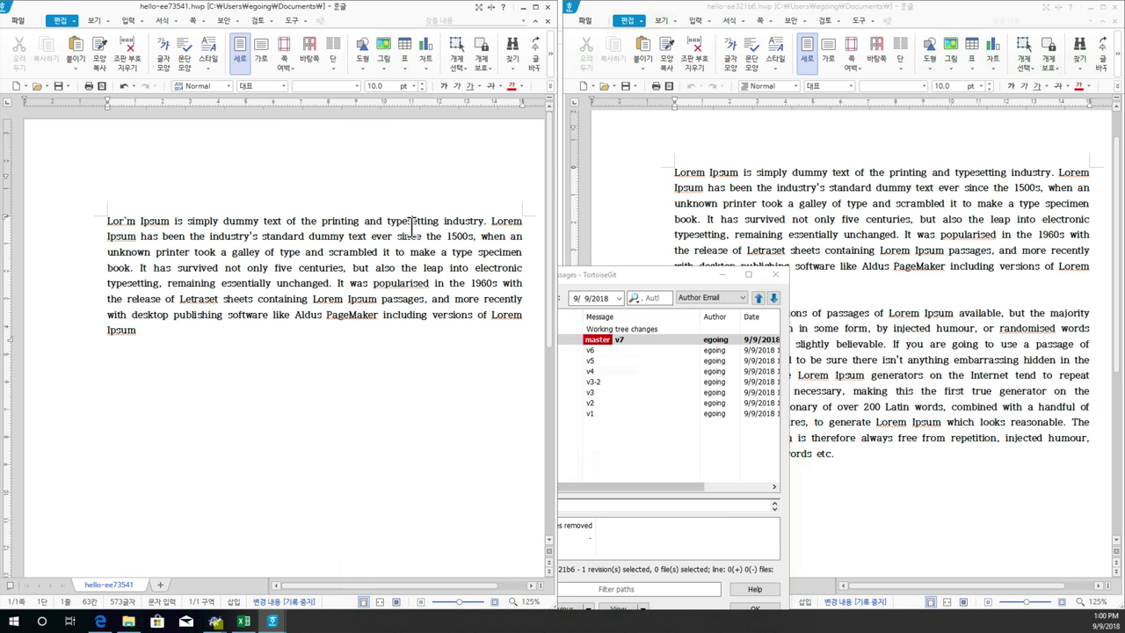
pyautogui.click(261, 21)
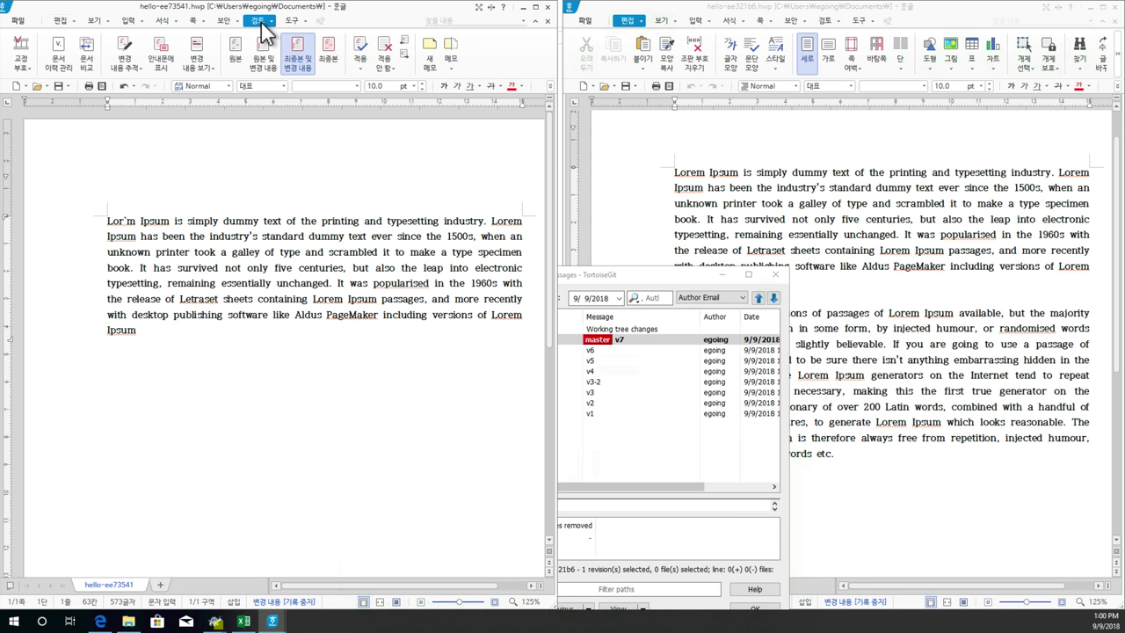
pyautogui.click(88, 58)
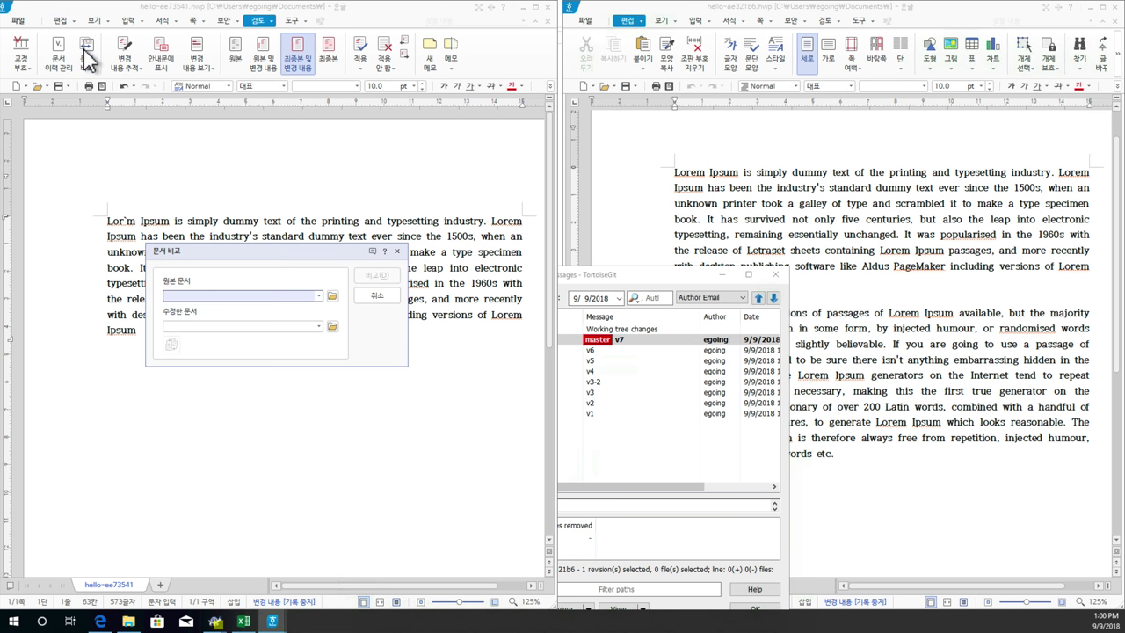
pyautogui.click(335, 298)
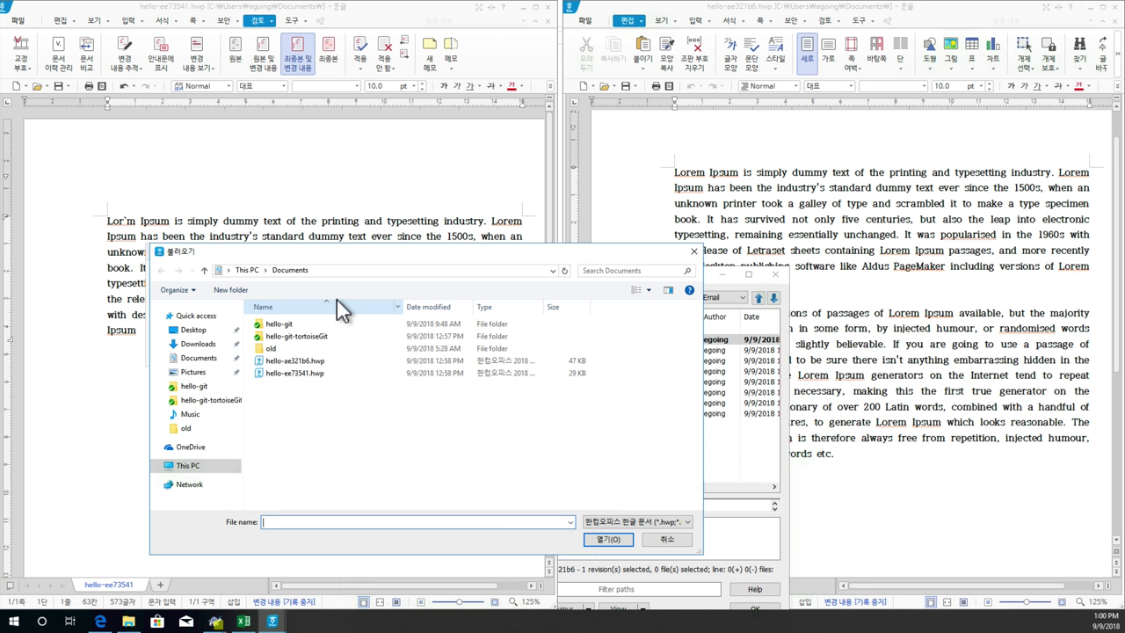
pyautogui.click(295, 361)
pyautogui.doubleClick(293, 361)
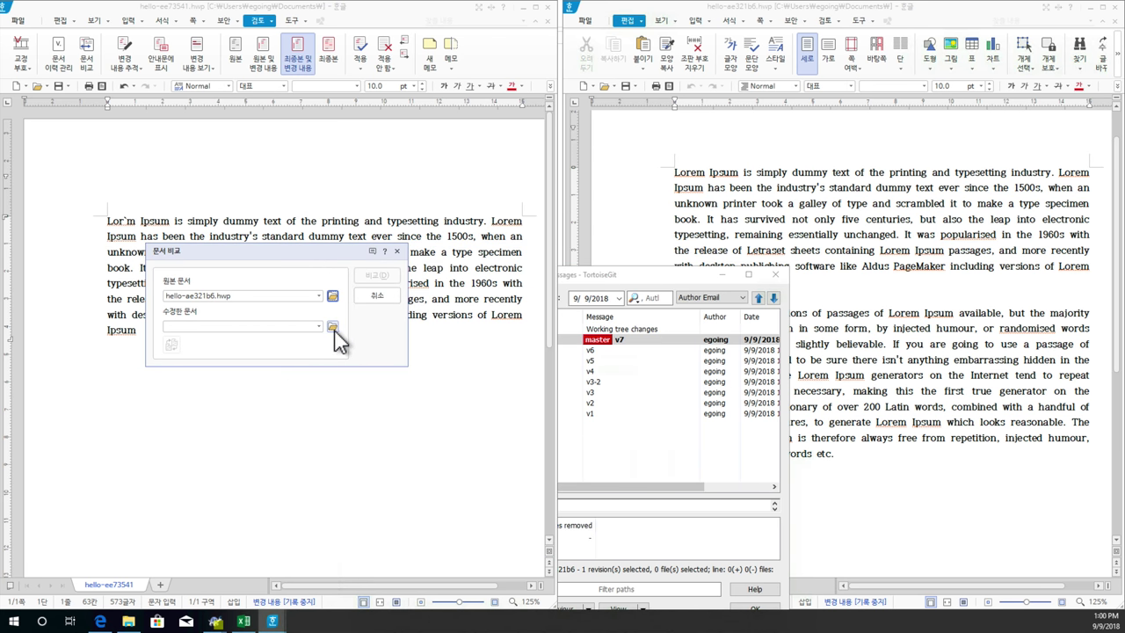
# Set hello-ee73541.hwp as the modified document, run the comparison, and examine the marked differences between the two texts.
pyautogui.click(333, 328)
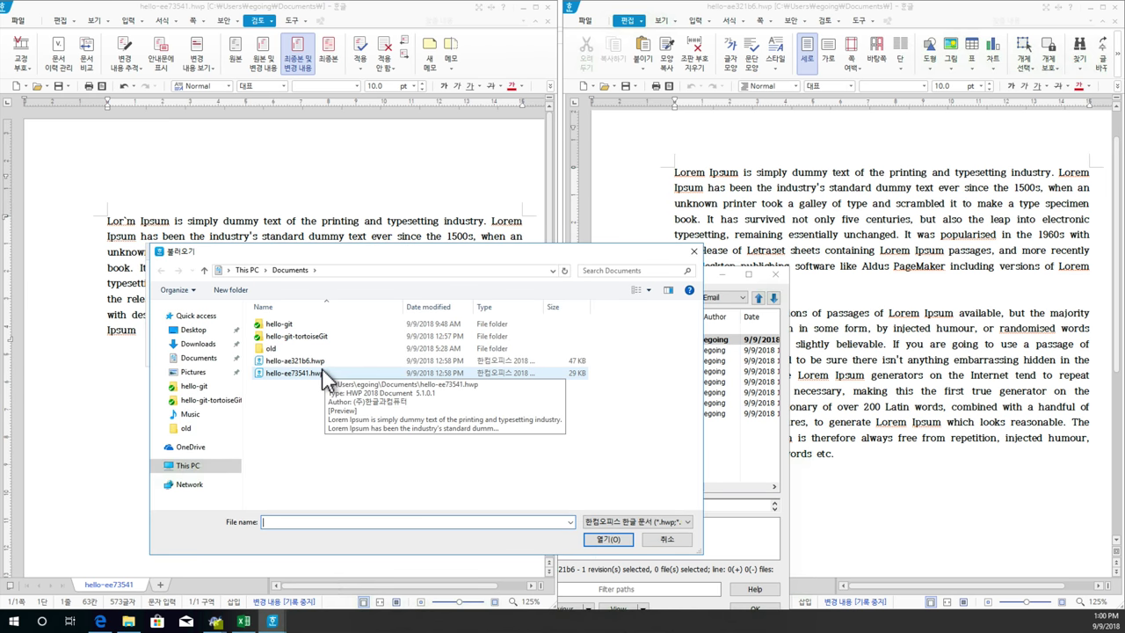
pyautogui.doubleClick(324, 374)
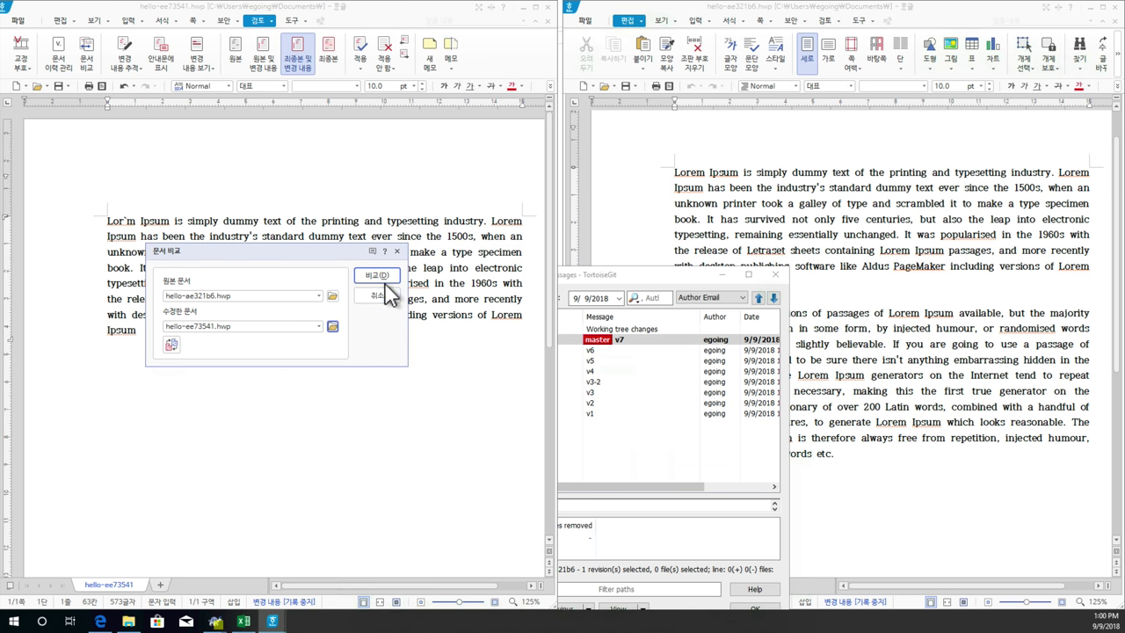
pyautogui.click(380, 276)
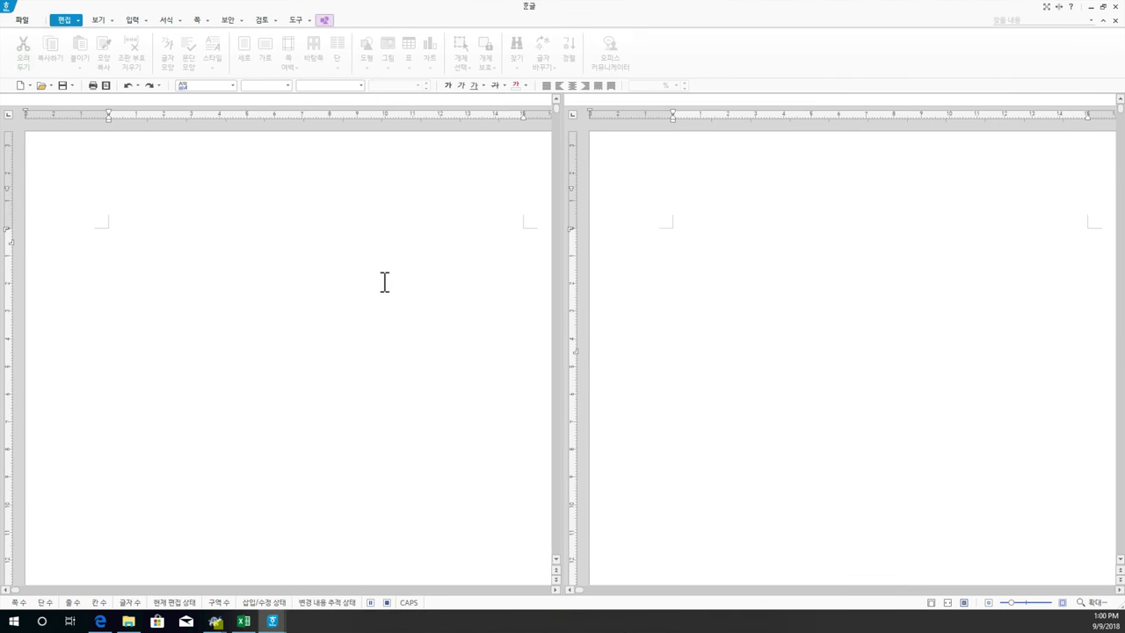
pyautogui.scroll(-3, 364, 448)
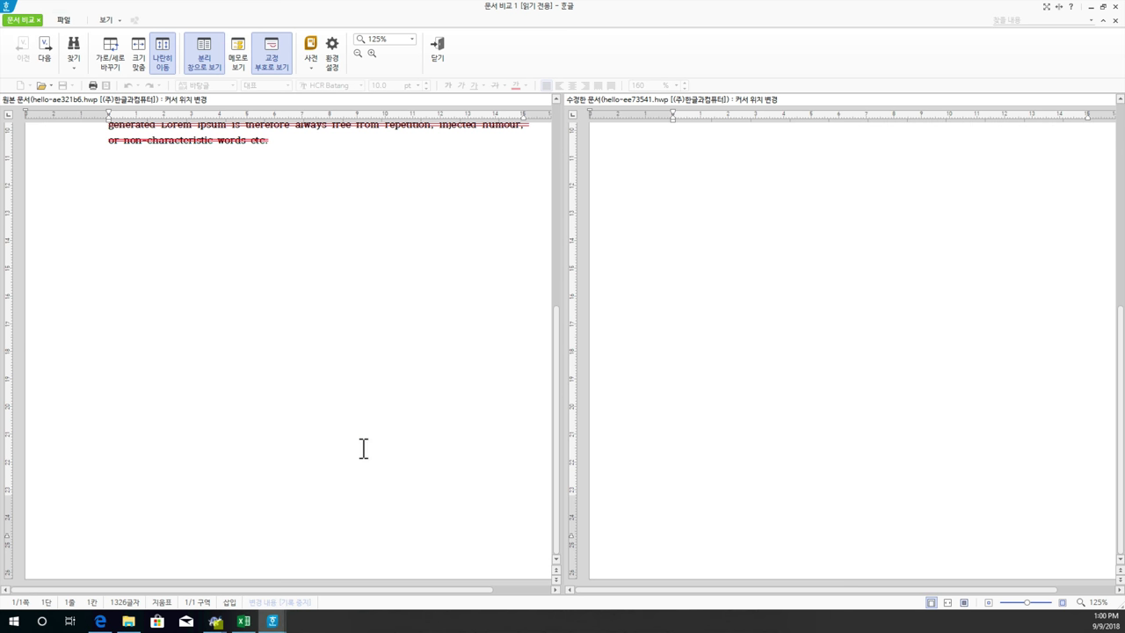
pyautogui.scroll(5, 363, 449)
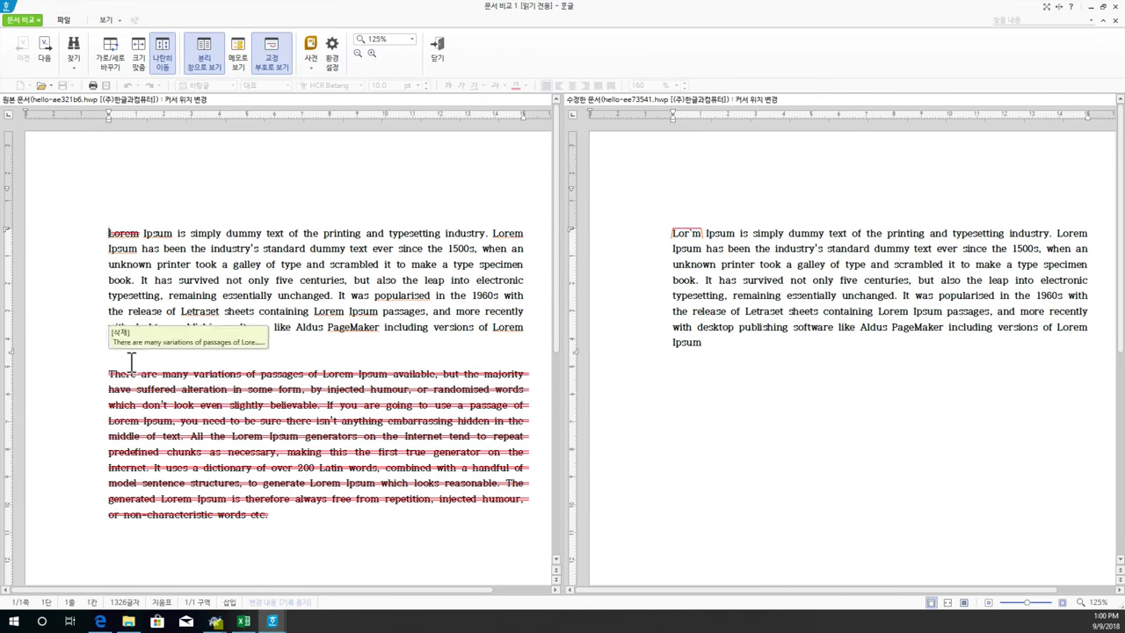
pyautogui.moveTo(130, 358); pyautogui.dragTo(322, 527)
pyautogui.click(322, 528)
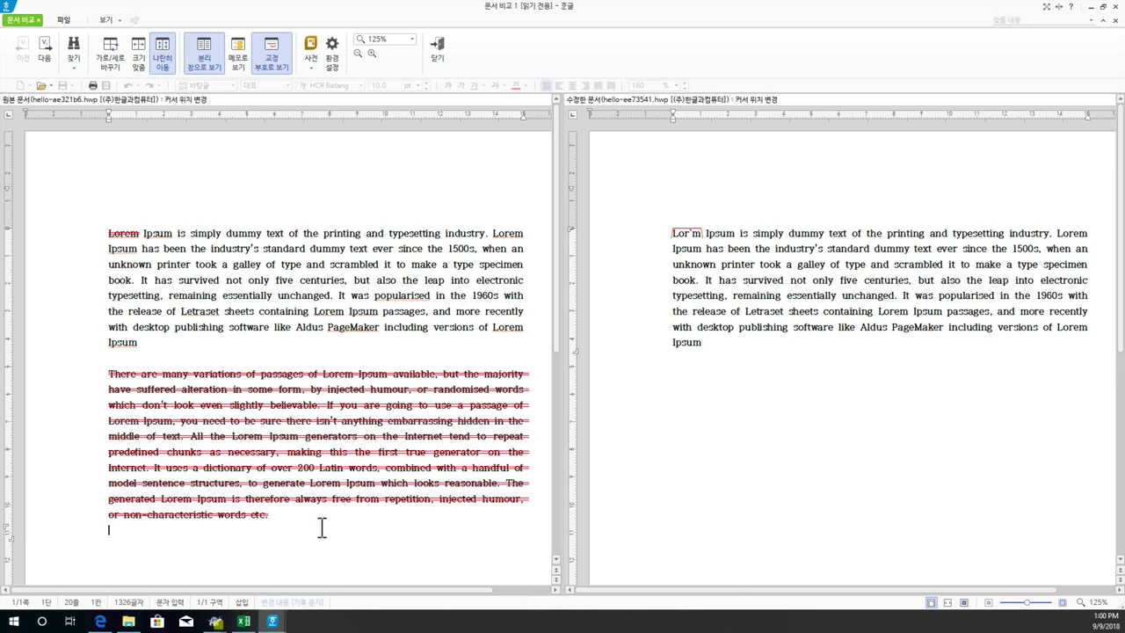